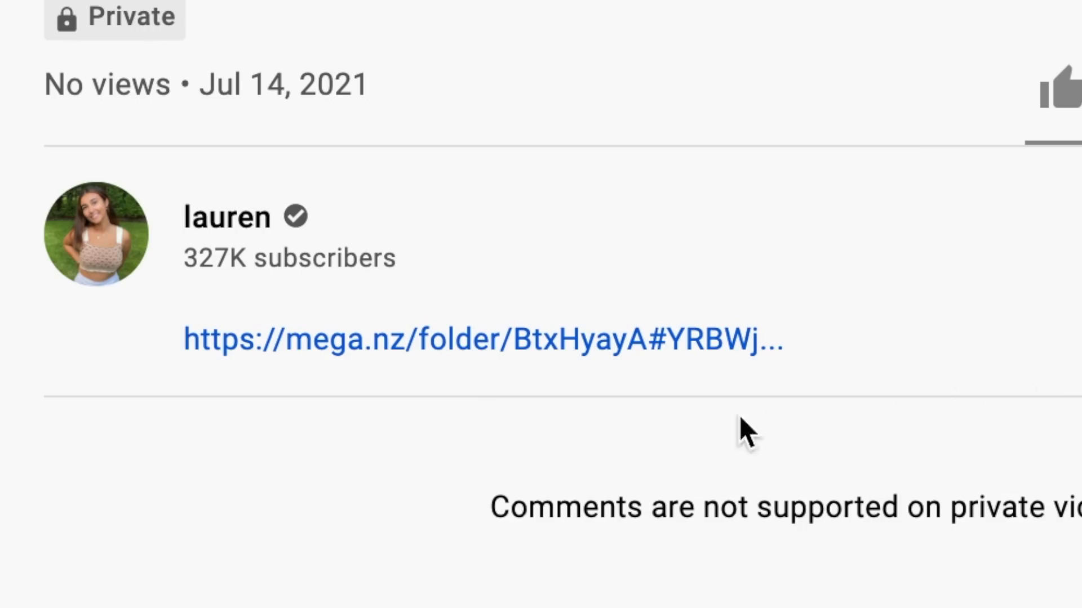
Open the shared MEGA folder from the video description and download the 4-clipart-sun image as a standard download
{"action": "left_click", "coordinate": [602, 345]}
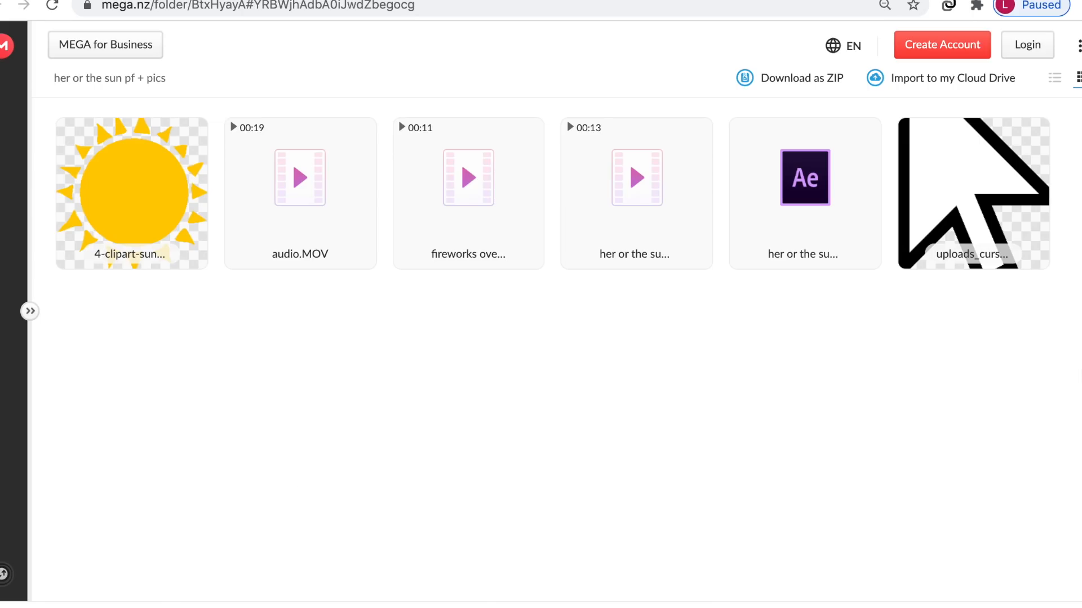
{"action": "mouse_move", "coordinate": [182, 216]}
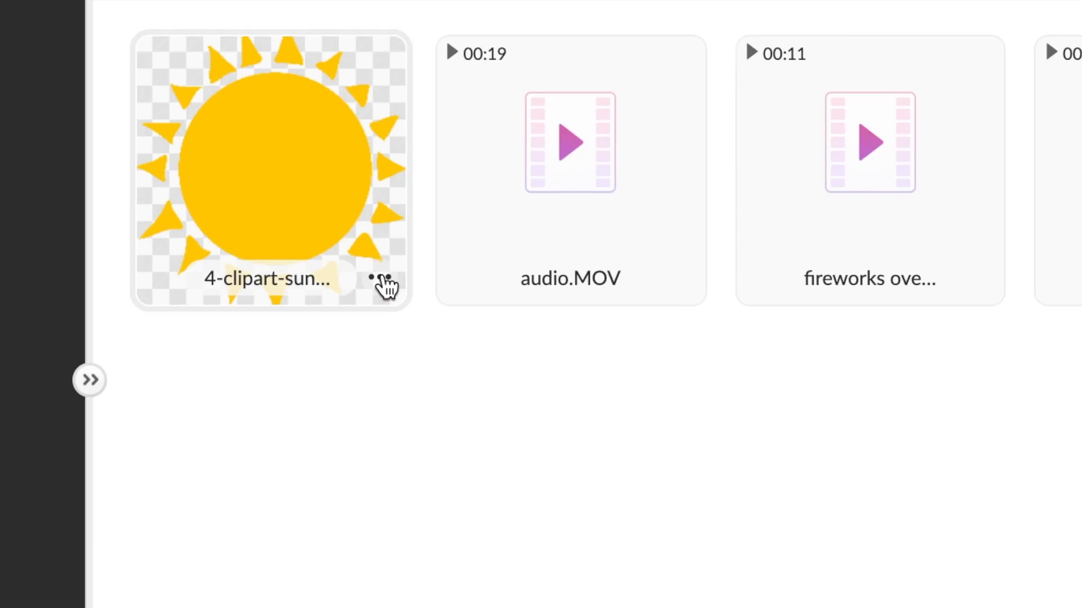
{"action": "left_click", "coordinate": [381, 278]}
{"action": "mouse_move", "coordinate": [454, 476]}
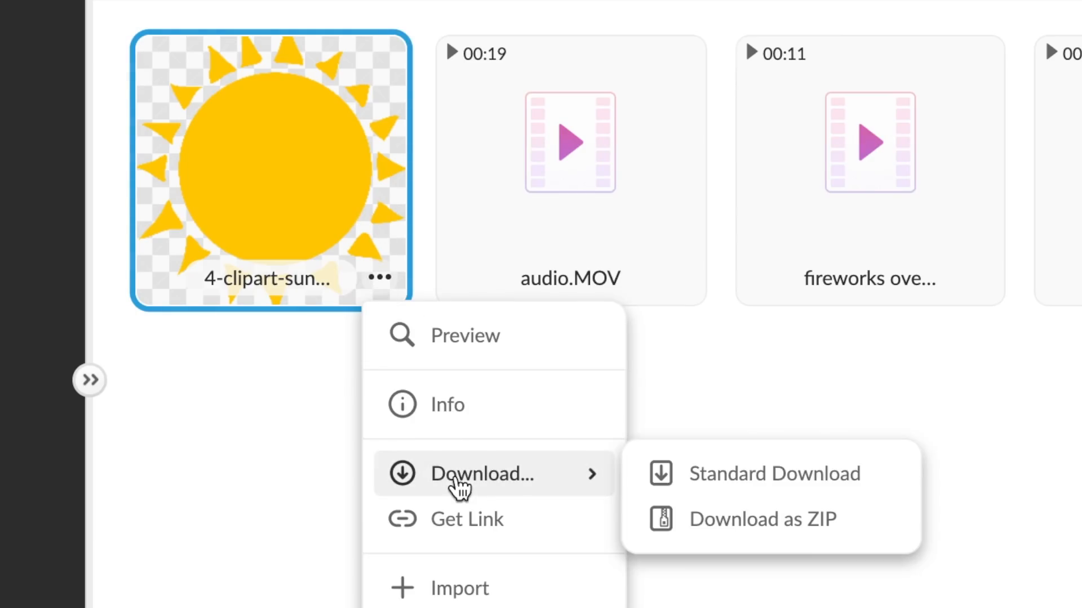
{"action": "left_click", "coordinate": [709, 478]}
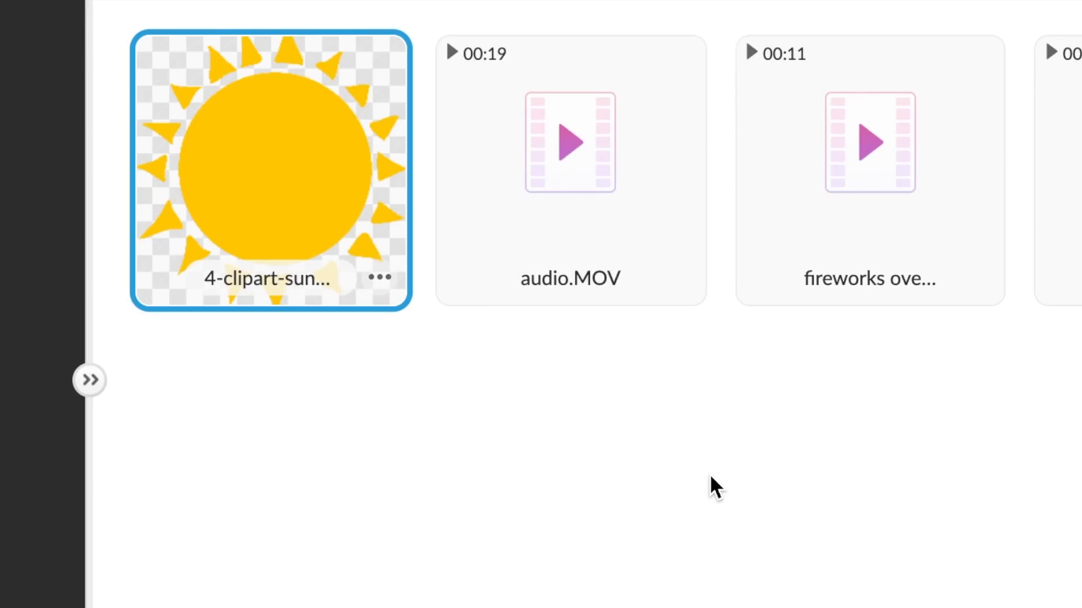
Download audio.MOV, fireworks overlay.mov and her or the sun light leaks.mov from the MEGA folder
{"action": "left_click", "coordinate": [367, 287]}
{"action": "mouse_move", "coordinate": [495, 357]}
{"action": "left_click", "coordinate": [541, 356]}
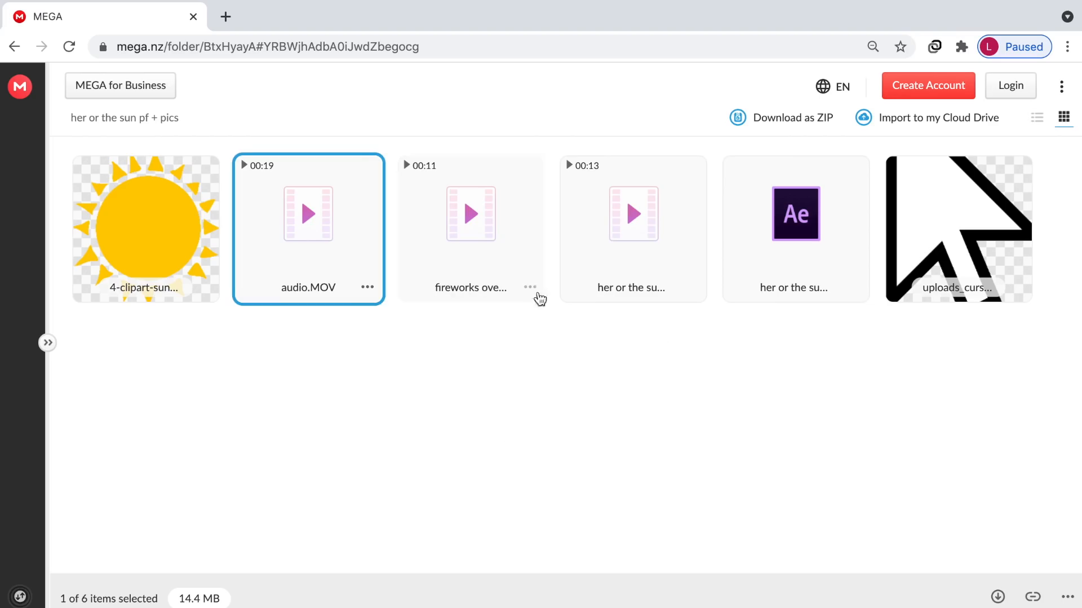
{"action": "left_click", "coordinate": [529, 288]}
{"action": "mouse_move", "coordinate": [581, 356]}
{"action": "left_click", "coordinate": [684, 355]}
{"action": "left_click", "coordinate": [693, 287]}
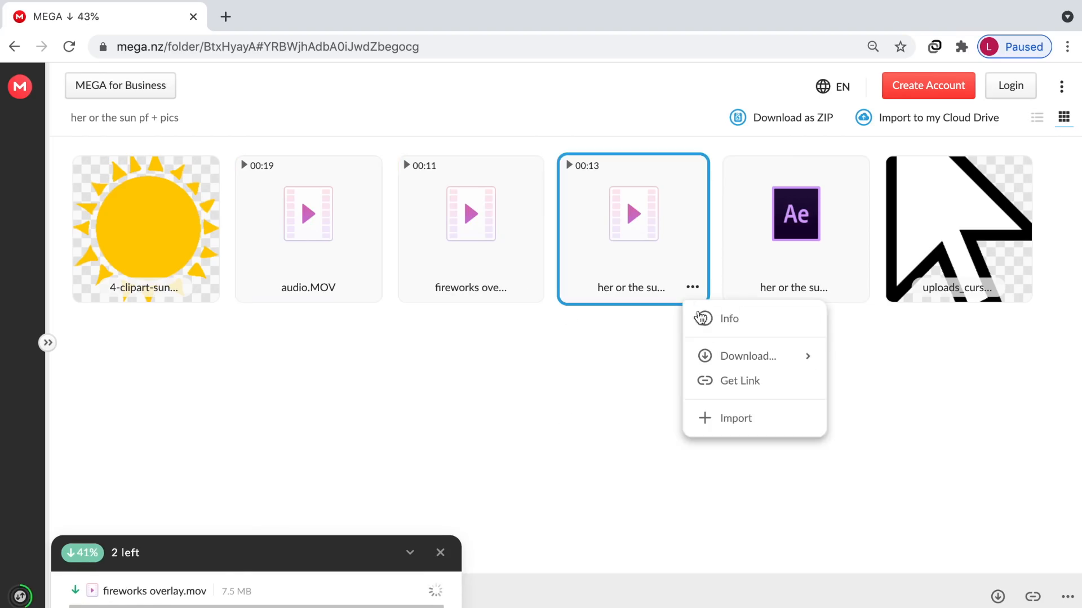
{"action": "left_click", "coordinate": [774, 356]}
Download the her or the sun After Effects project file and the uploads_cursor image from the MEGA folder
{"action": "left_click", "coordinate": [854, 288]}
{"action": "mouse_move", "coordinate": [913, 356]}
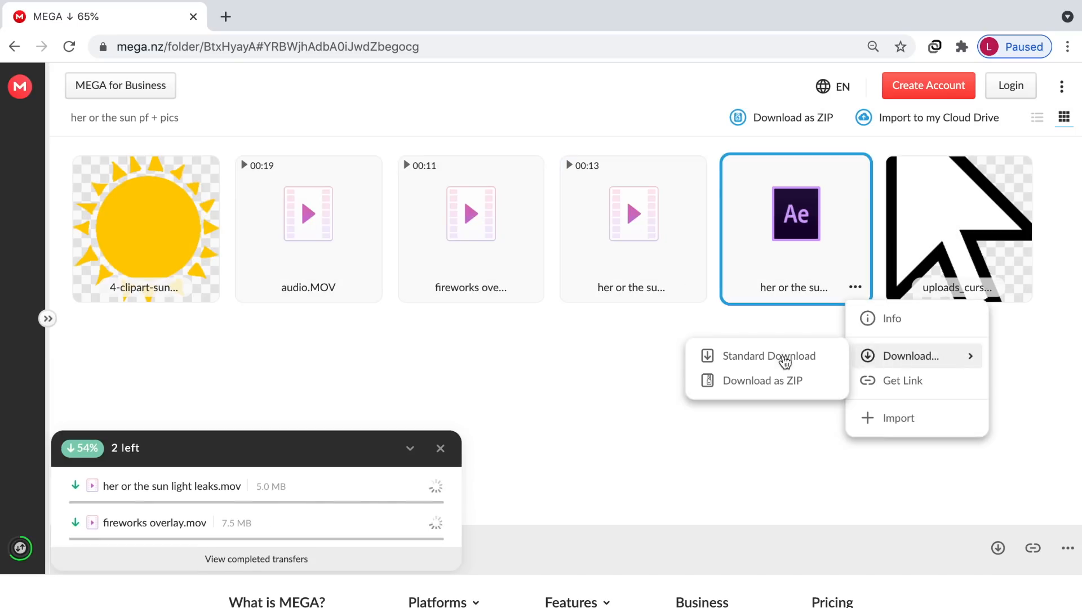
{"action": "left_click", "coordinate": [785, 356]}
{"action": "left_click", "coordinate": [1017, 287]}
{"action": "mouse_move", "coordinate": [912, 391]}
{"action": "left_click", "coordinate": [834, 392]}
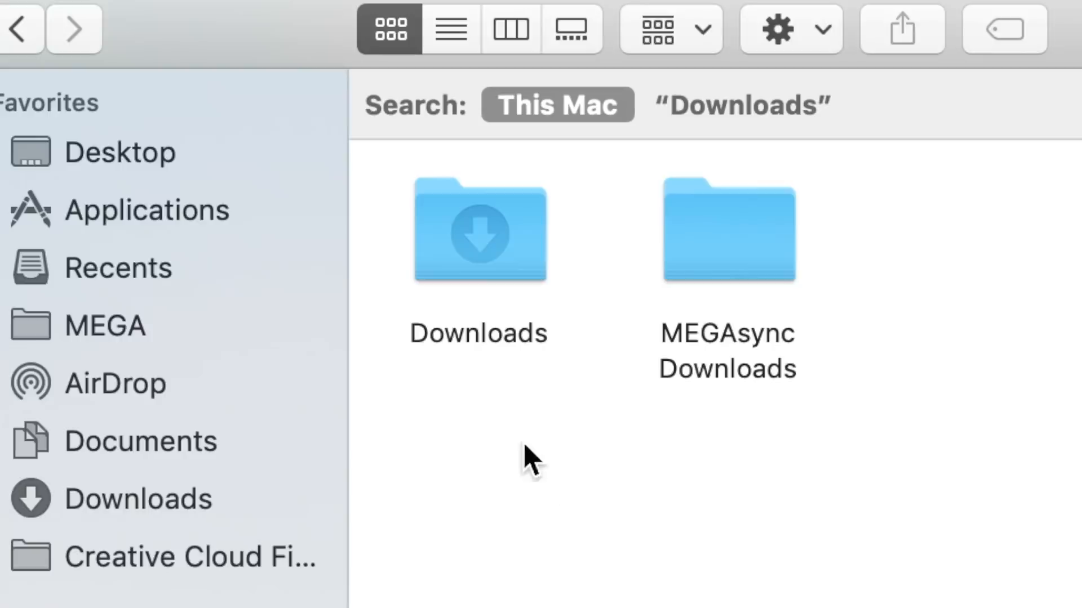
Switch to Finder and open her or the sun.aep from the Downloads folder in After Effects
{"action": "left_click", "coordinate": [493, 240]}
{"action": "double_click", "coordinate": [493, 238]}
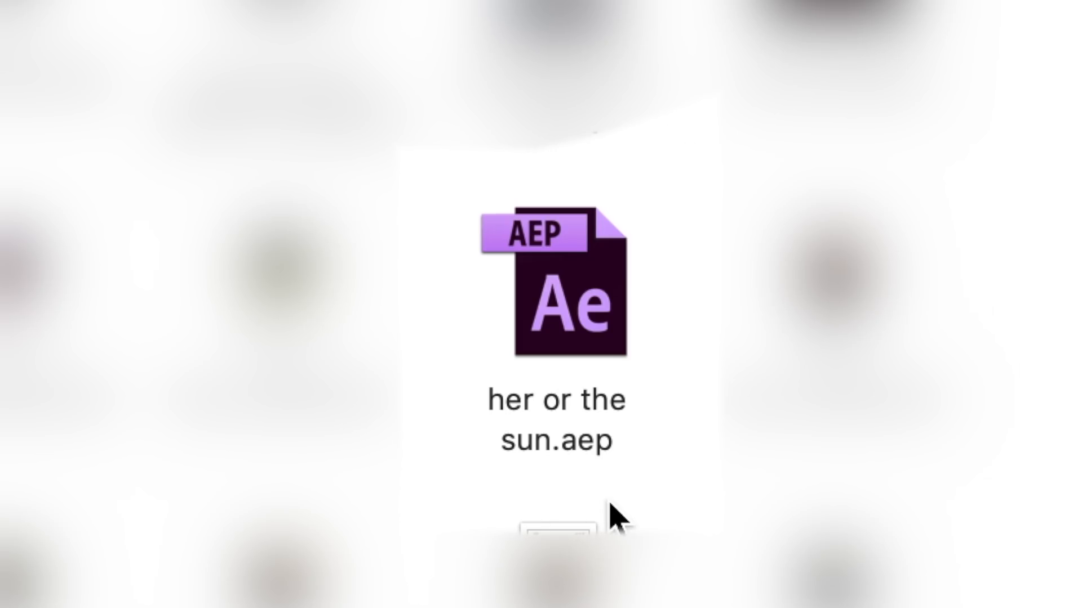
{"action": "double_click", "coordinate": [592, 316]}
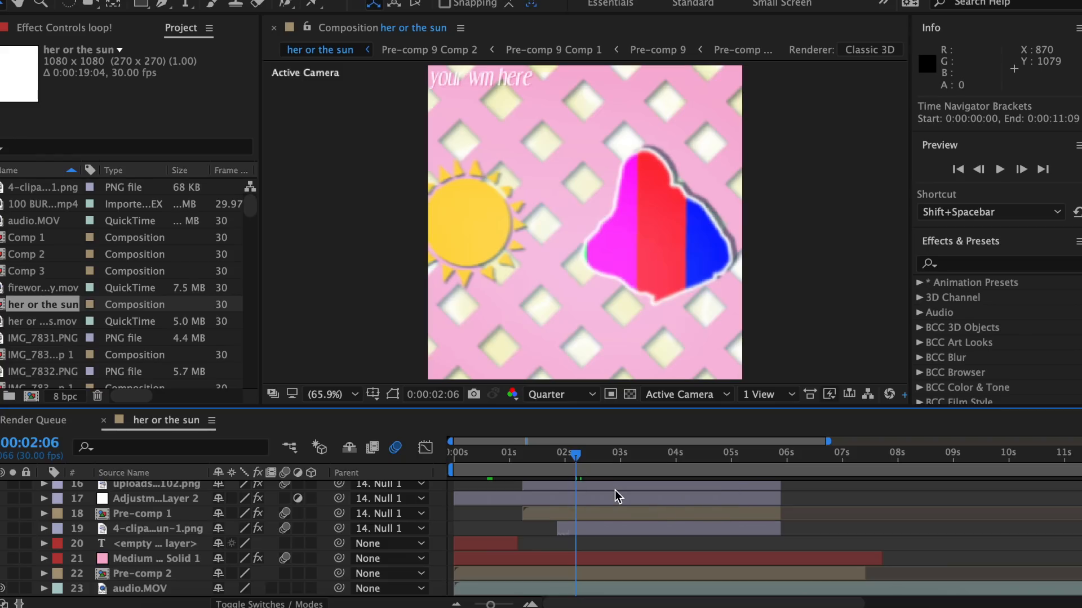
Examine the her or the sun timeline and its layers, scrubbing from about 6 to 9 seconds for colour-bar placeholders
{"action": "scroll", "coordinate": [617, 496], "scroll_direction": "down", "scroll_amount": 5}
{"action": "scroll", "coordinate": [615, 496], "scroll_direction": "up", "scroll_amount": 5}
{"action": "scroll", "coordinate": [615, 496], "scroll_direction": "right", "scroll_amount": 6}
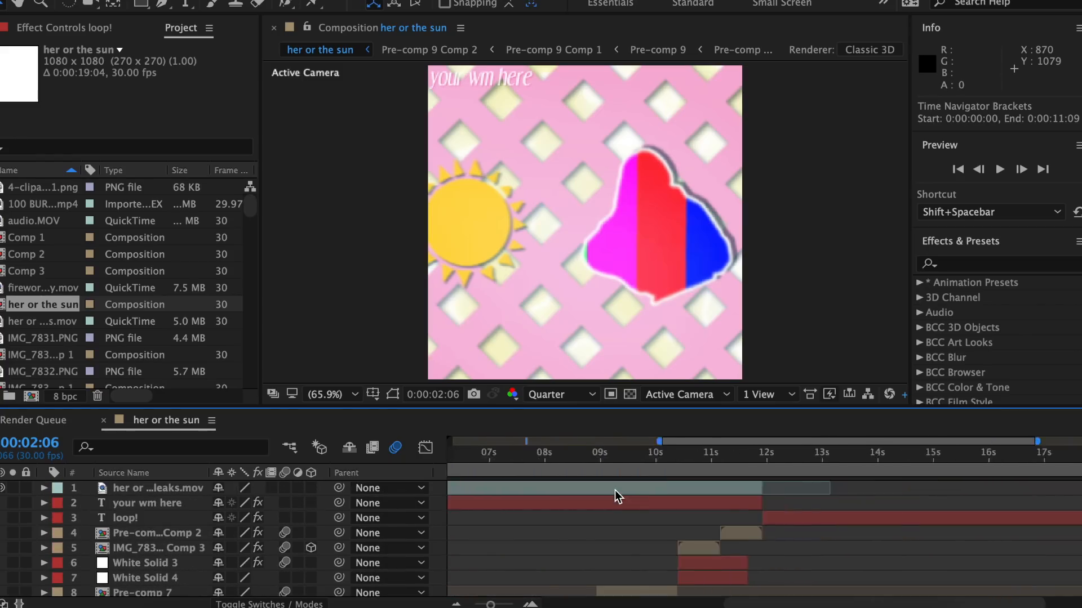
{"action": "scroll", "coordinate": [615, 495], "scroll_direction": "left", "scroll_amount": 9}
{"action": "scroll", "coordinate": [615, 496], "scroll_direction": "down", "scroll_amount": 2}
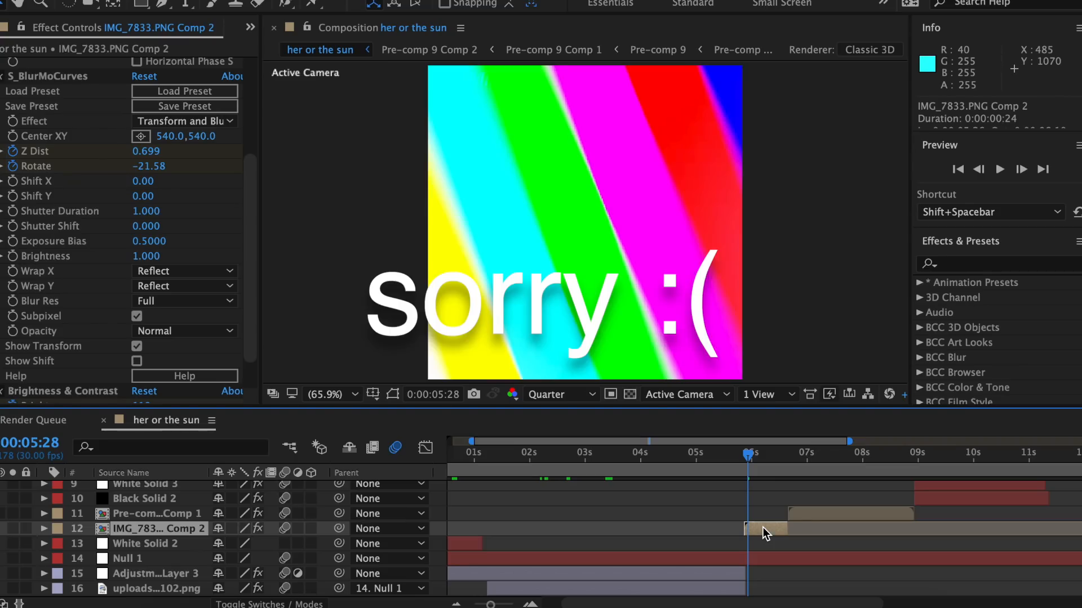
{"action": "left_click", "coordinate": [733, 458]}
{"action": "left_click_drag", "start_coordinate": [734, 457], "coordinate": [750, 457]}
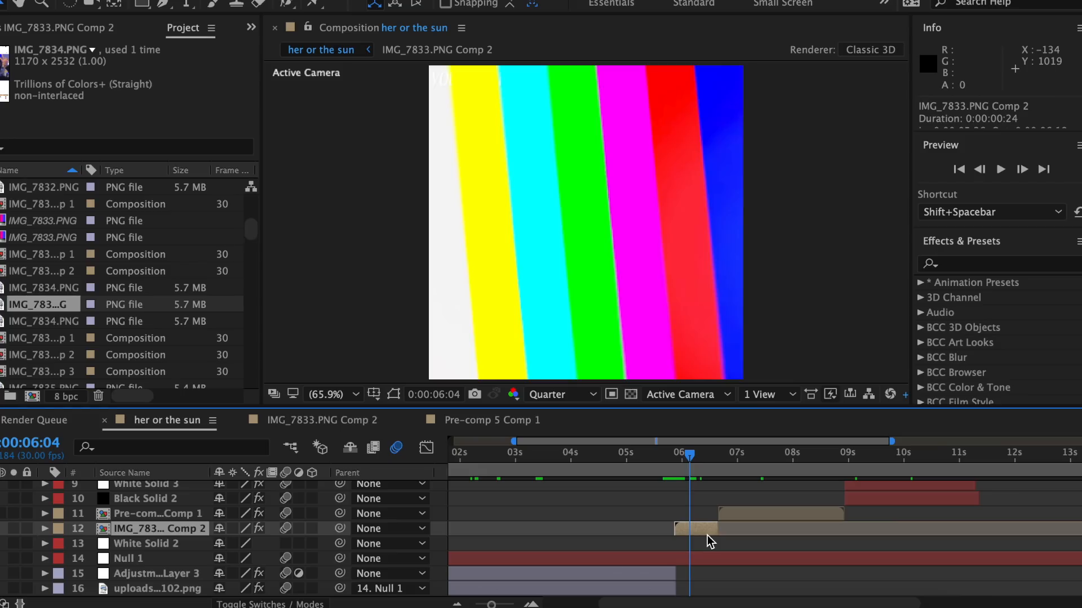
{"action": "scroll", "coordinate": [706, 534], "scroll_direction": "right", "scroll_amount": 3}
{"action": "left_click_drag", "start_coordinate": [597, 455], "coordinate": [712, 475]}
{"action": "scroll", "coordinate": [638, 469], "scroll_direction": "up", "scroll_amount": 3}
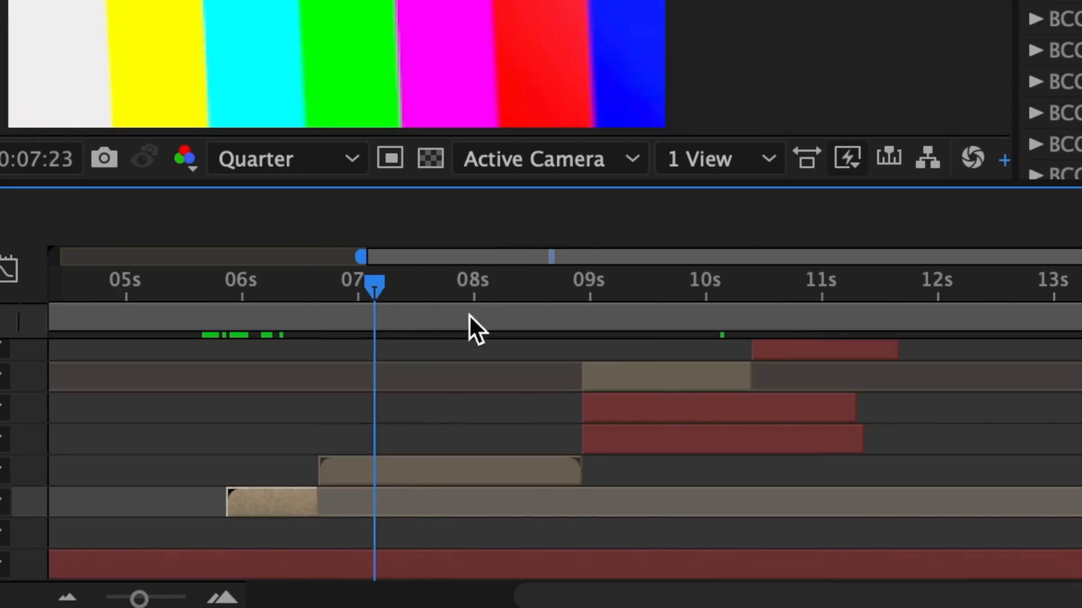
{"action": "left_click_drag", "start_coordinate": [601, 325], "coordinate": [607, 322]}
{"action": "scroll", "coordinate": [607, 322], "scroll_direction": "up", "scroll_amount": 3}
{"action": "scroll", "coordinate": [607, 323], "scroll_direction": "right", "scroll_amount": 2}
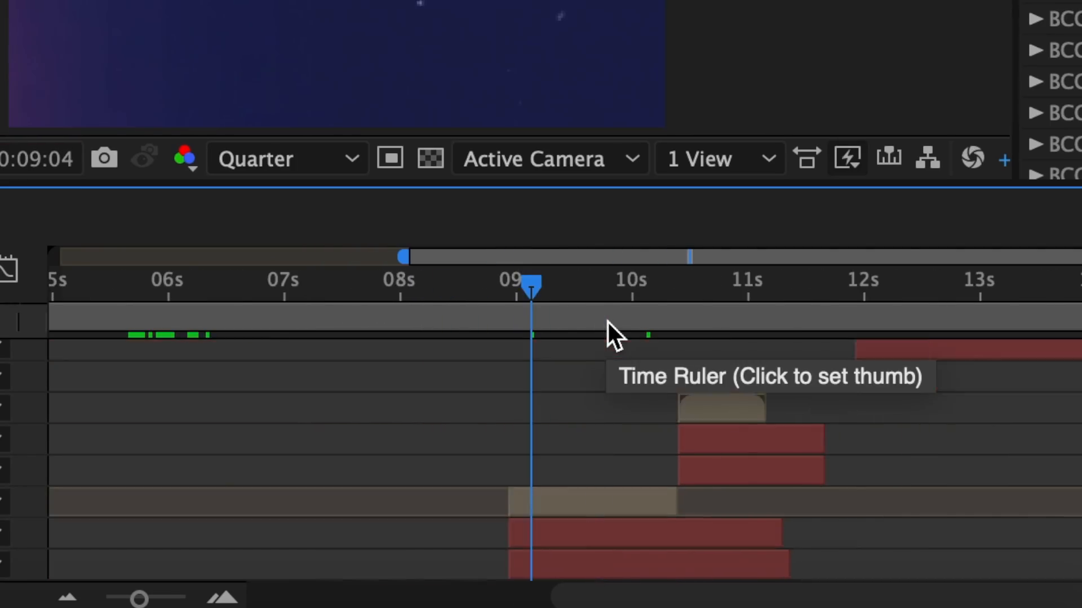
{"action": "scroll", "coordinate": [607, 322], "scroll_direction": "down", "scroll_amount": 4}
{"action": "scroll", "coordinate": [607, 322], "scroll_direction": "left", "scroll_amount": 3}
Open IMG_7833.PNG Comp 2, add IMG_6920.JPG from the desktop as its uppermost layer, and scale it up to fill the frame
{"action": "double_click", "coordinate": [629, 530]}
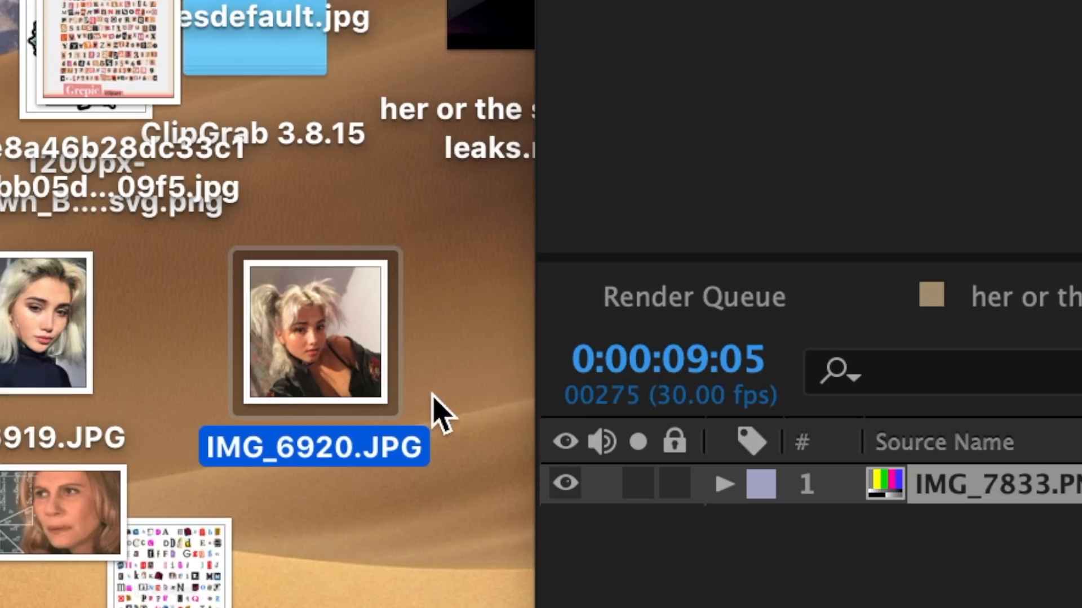
{"action": "left_click_drag", "start_coordinate": [394, 412], "coordinate": [718, 499]}
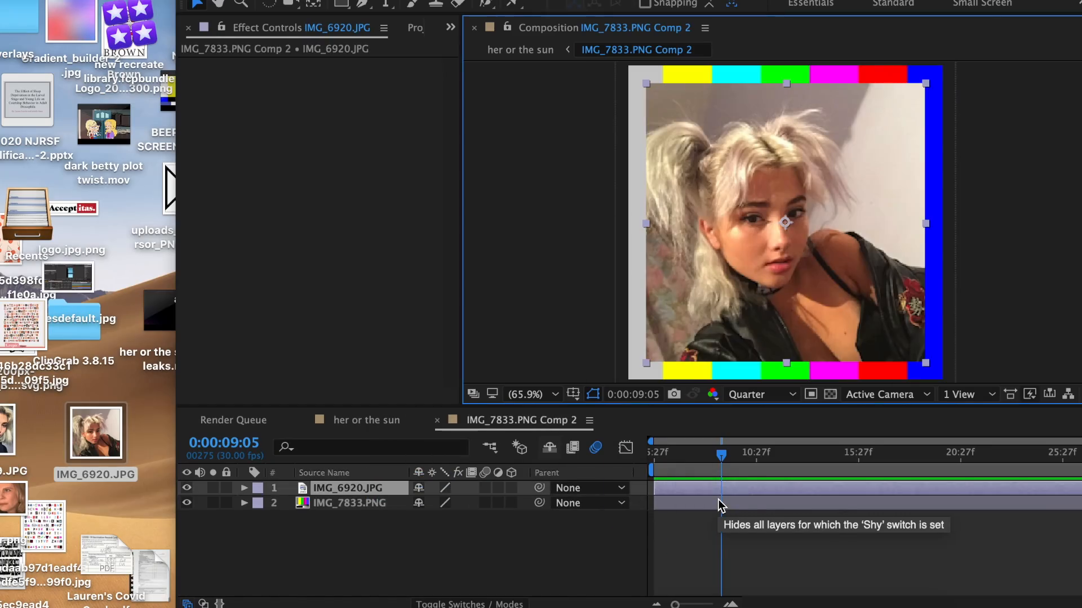
{"action": "key", "text": "s"}
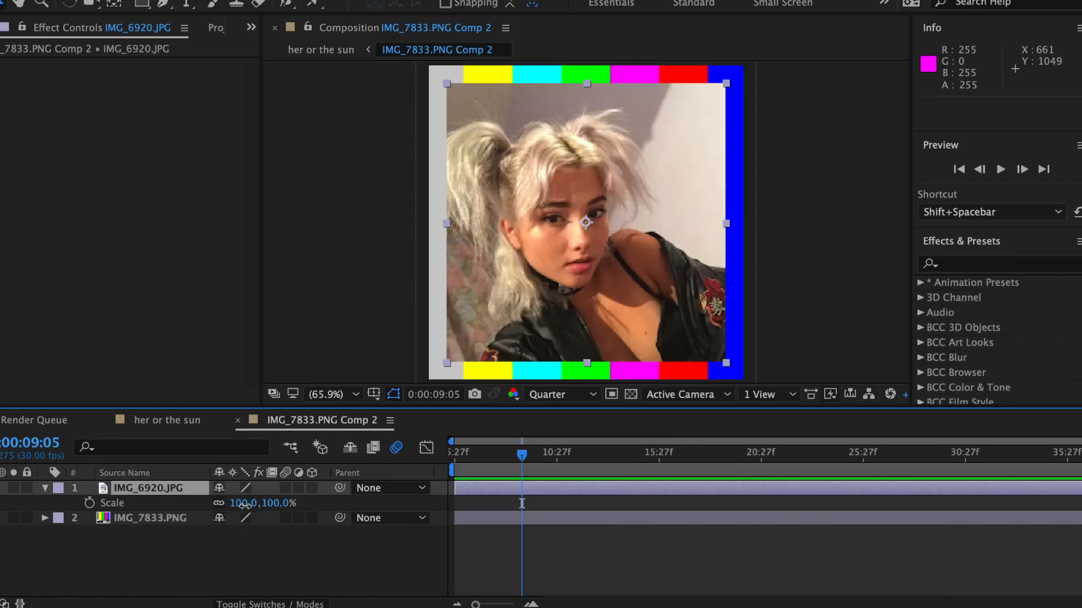
{"action": "left_click_drag", "start_coordinate": [443, 508], "coordinate": [462, 509]}
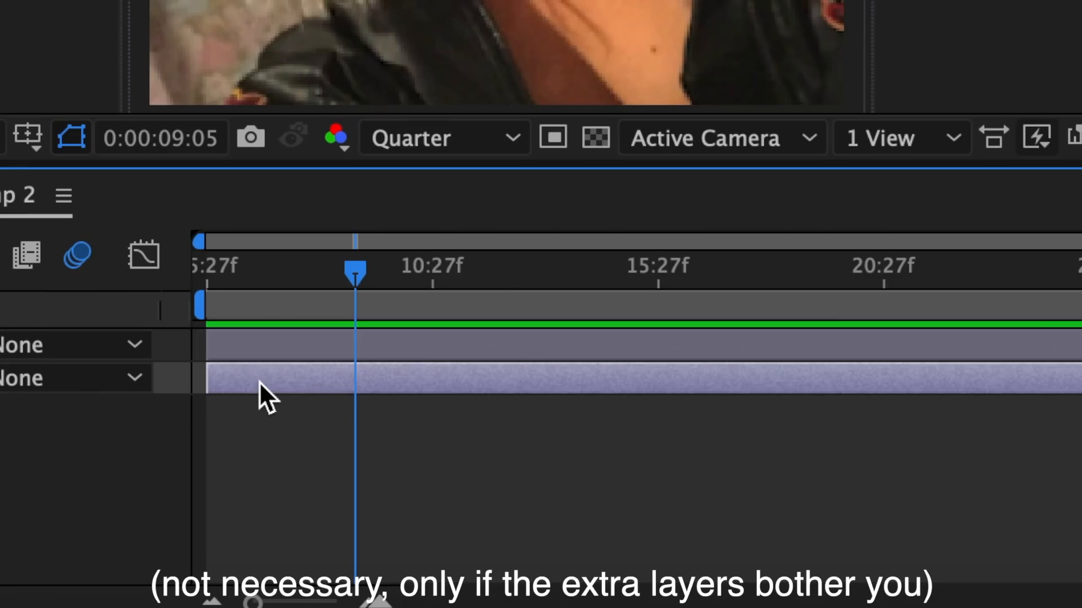
Delete the IMG_7833.PNG placeholder layer and preview the replaced photo in the her or the sun composition
{"action": "key", "text": "Delete"}
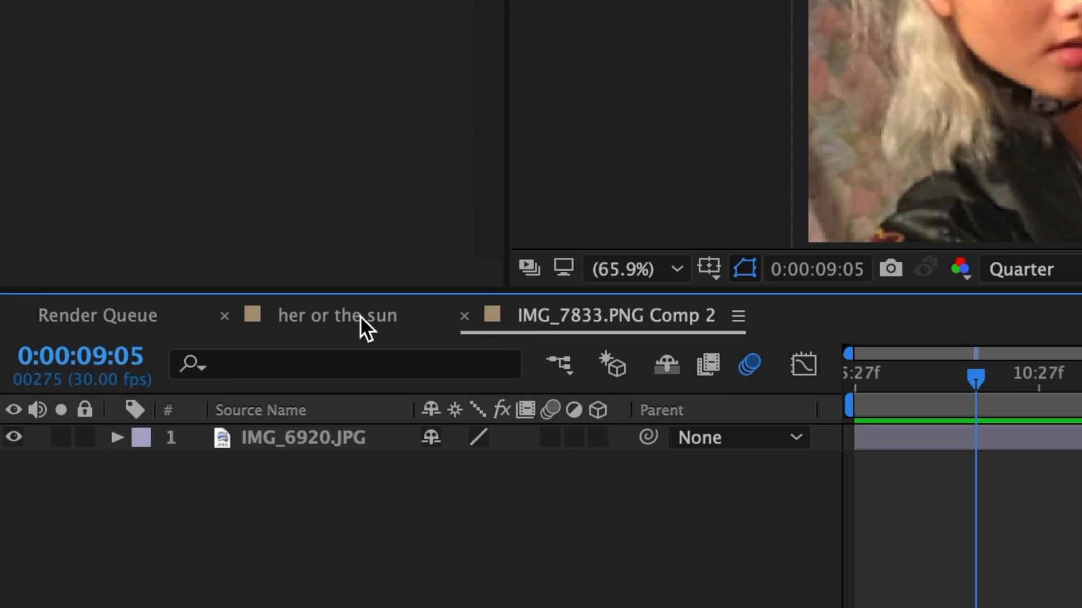
{"action": "left_click", "coordinate": [360, 316]}
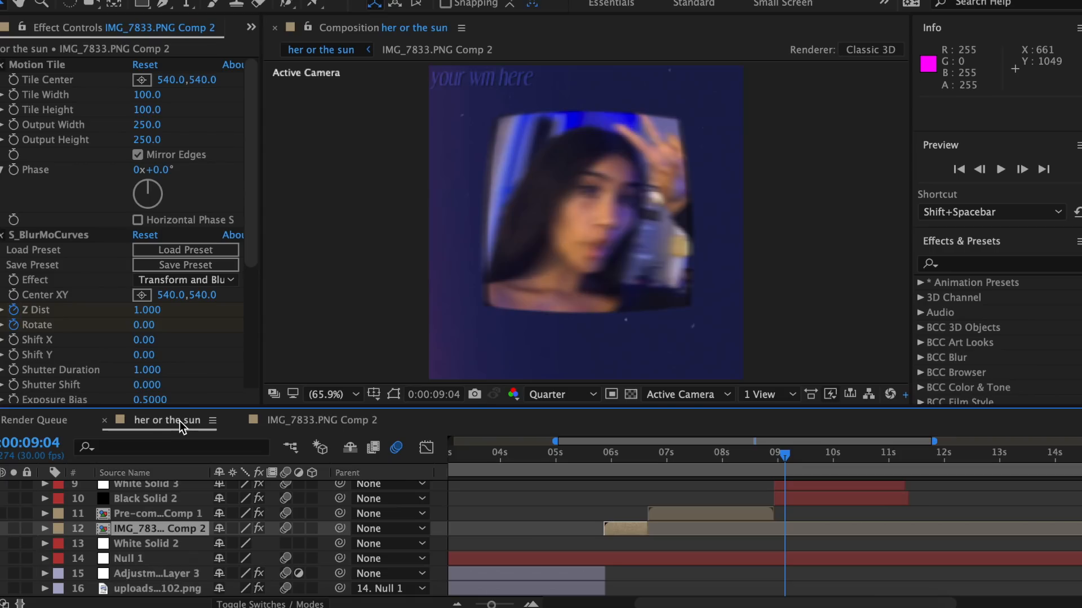
{"action": "key", "text": "space"}
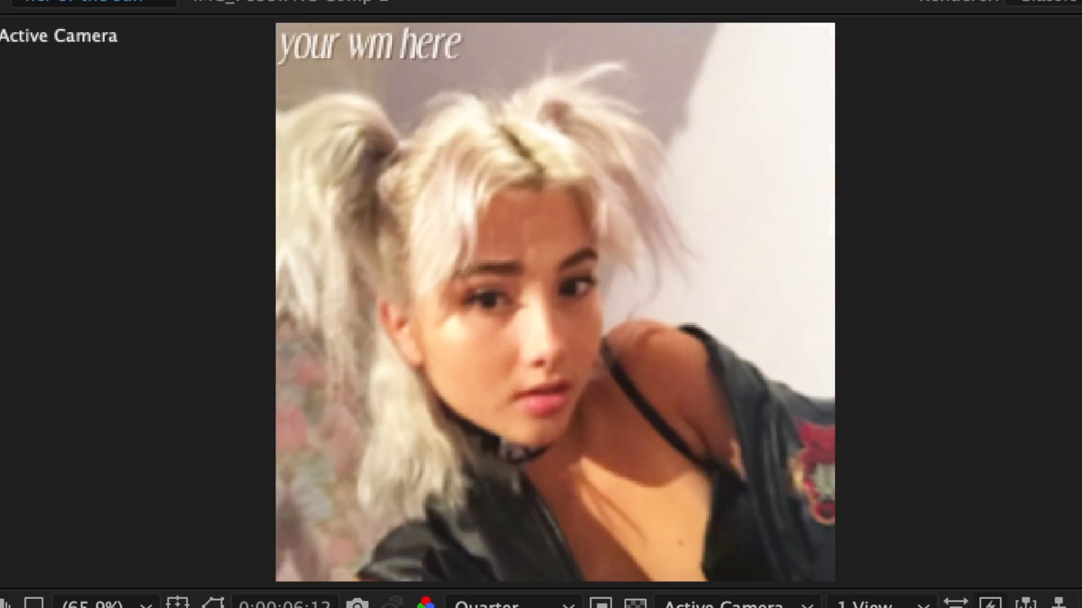
{"action": "left_click", "coordinate": [691, 469]}
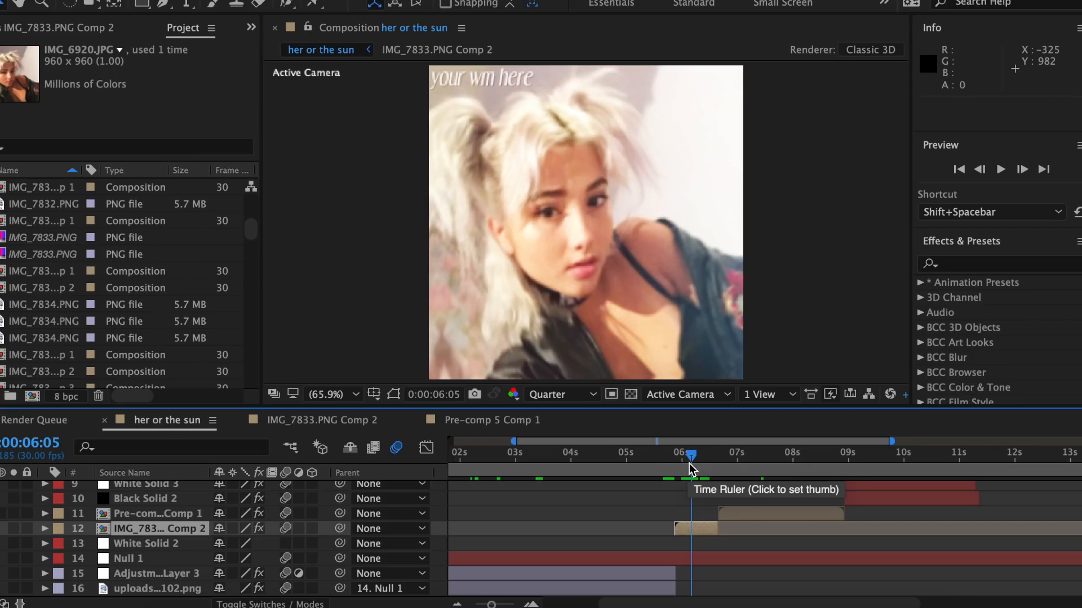
Open Pre-comp 5 Comp 1 and go down through Pre-comp 5 and Pre-comp 3 to IMG_7834.PNG Comp 2
{"action": "double_click", "coordinate": [781, 513]}
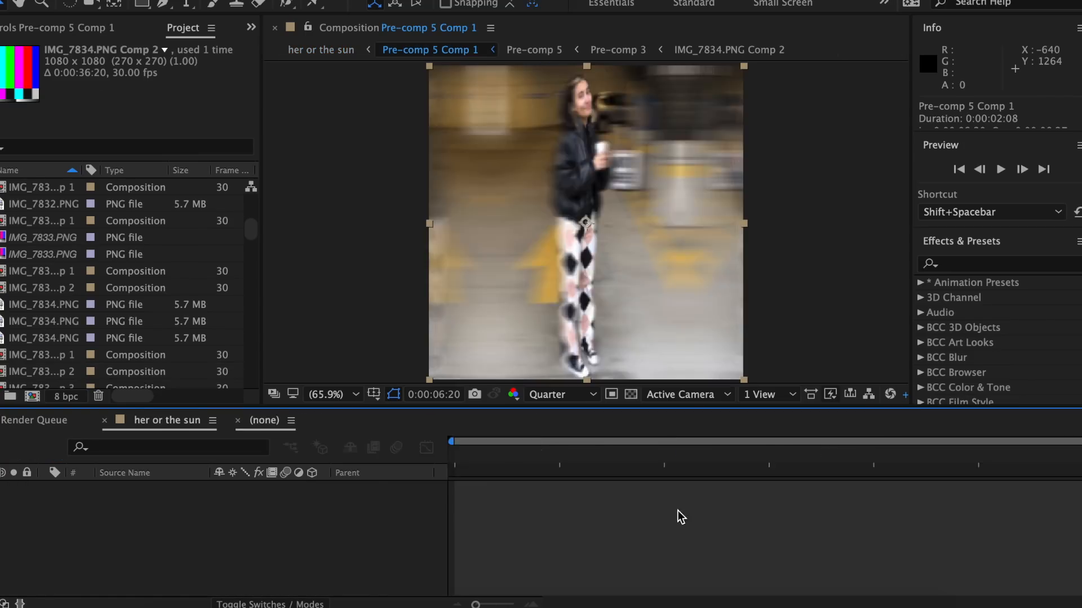
{"action": "double_click", "coordinate": [505, 490]}
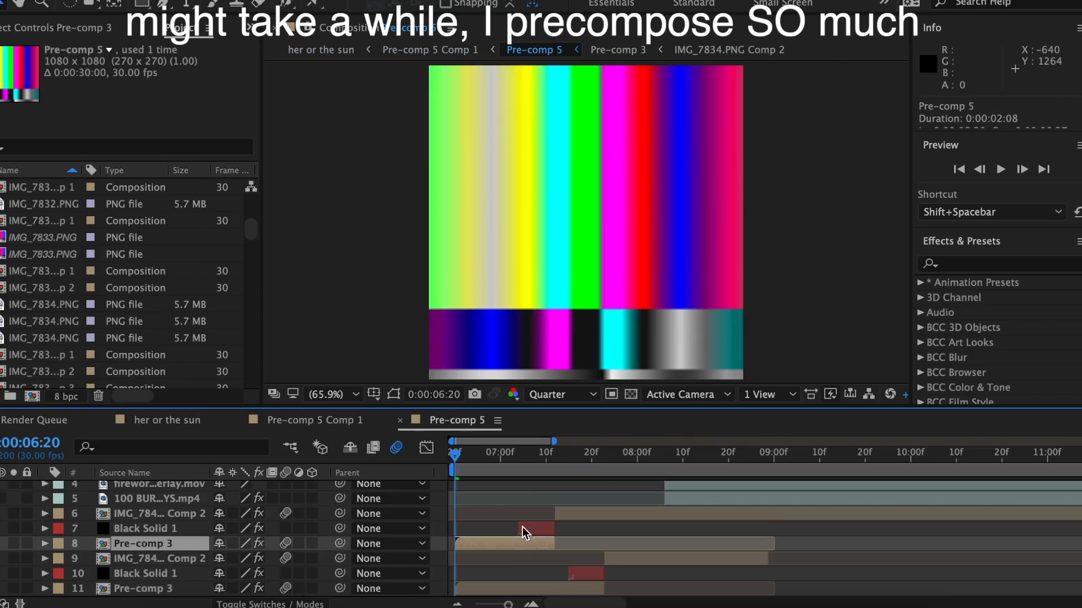
{"action": "double_click", "coordinate": [507, 545]}
{"action": "double_click", "coordinate": [507, 488]}
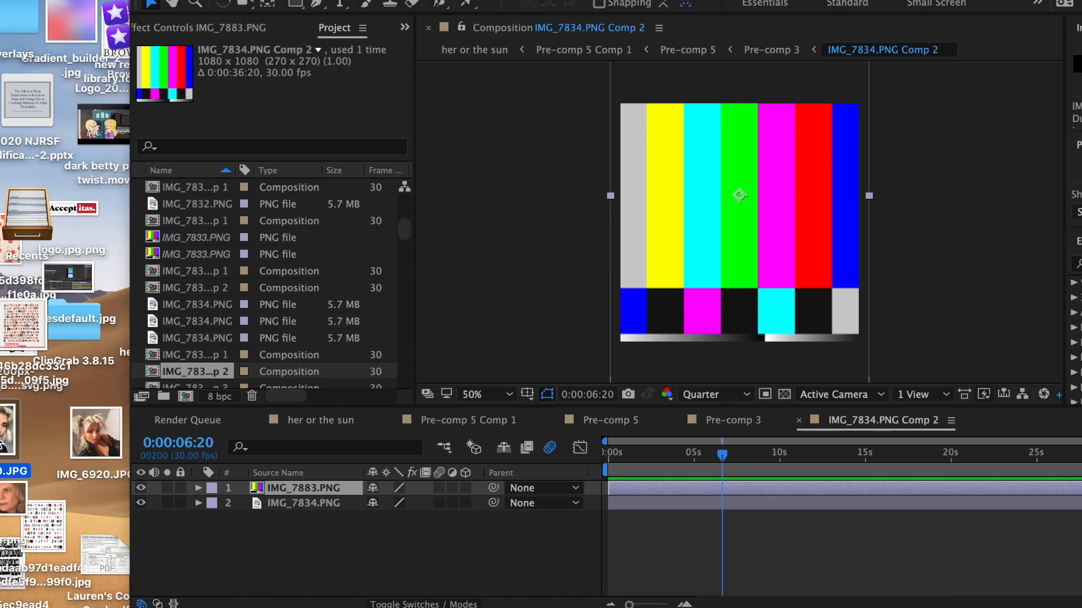
Add IMG_6919.JPG from the desktop above the placeholder layers in IMG_7834.PNG Comp 2 and scale it to 156%
{"action": "left_click_drag", "start_coordinate": [1, 444], "coordinate": [663, 510]}
{"action": "key", "text": "s"}
{"action": "left_click_drag", "start_coordinate": [399, 503], "coordinate": [450, 503]}
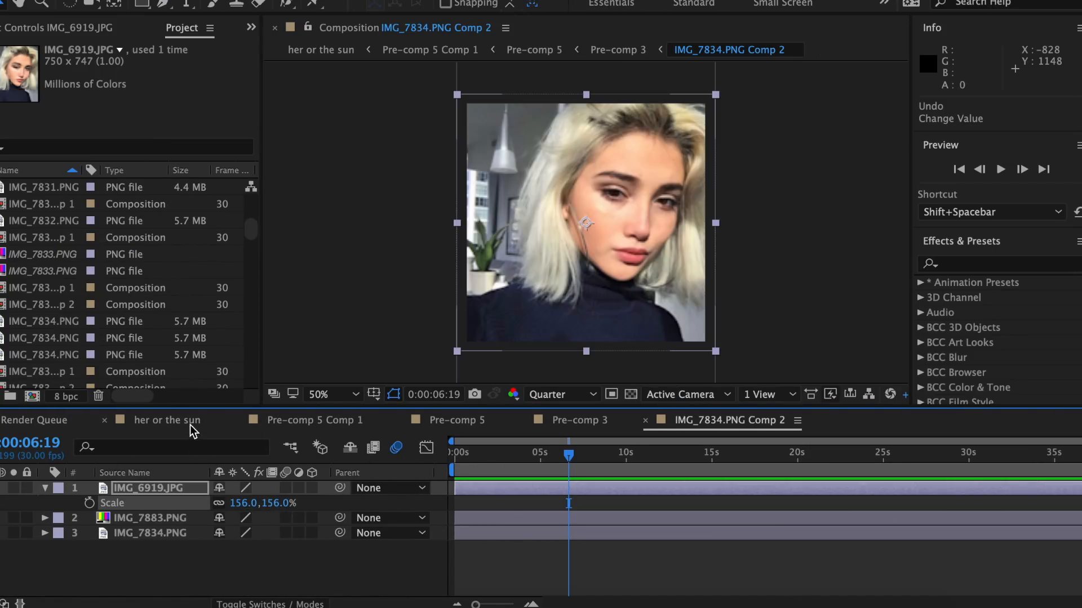
Return to the her or the sun composition and check the photo transition around 6 to 7 seconds
{"action": "left_click", "coordinate": [186, 427]}
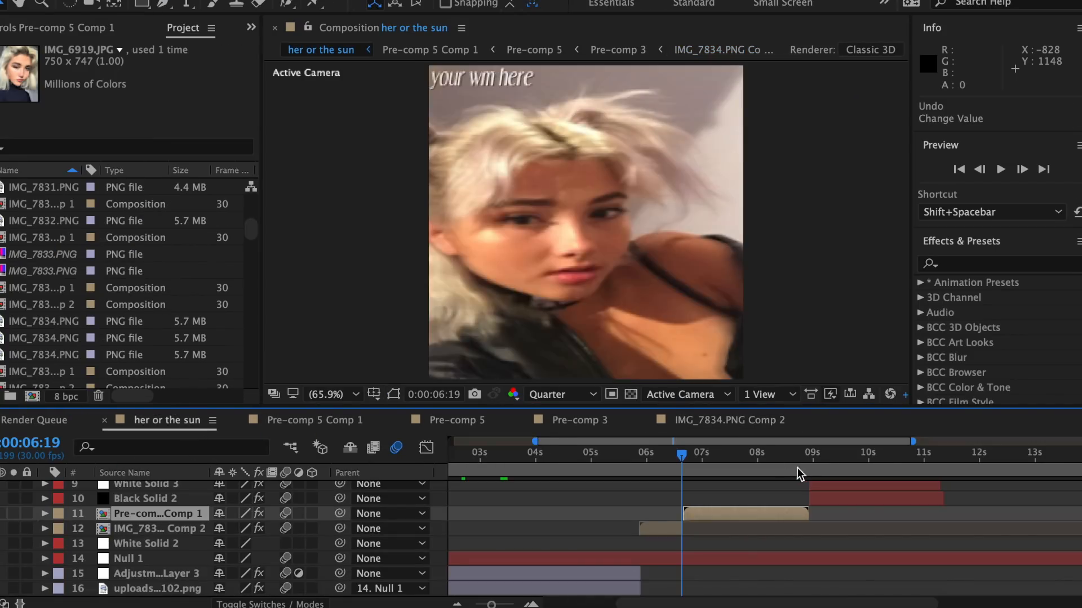
{"action": "left_click", "coordinate": [693, 454]}
{"action": "left_click_drag", "start_coordinate": [692, 449], "coordinate": [694, 450]}
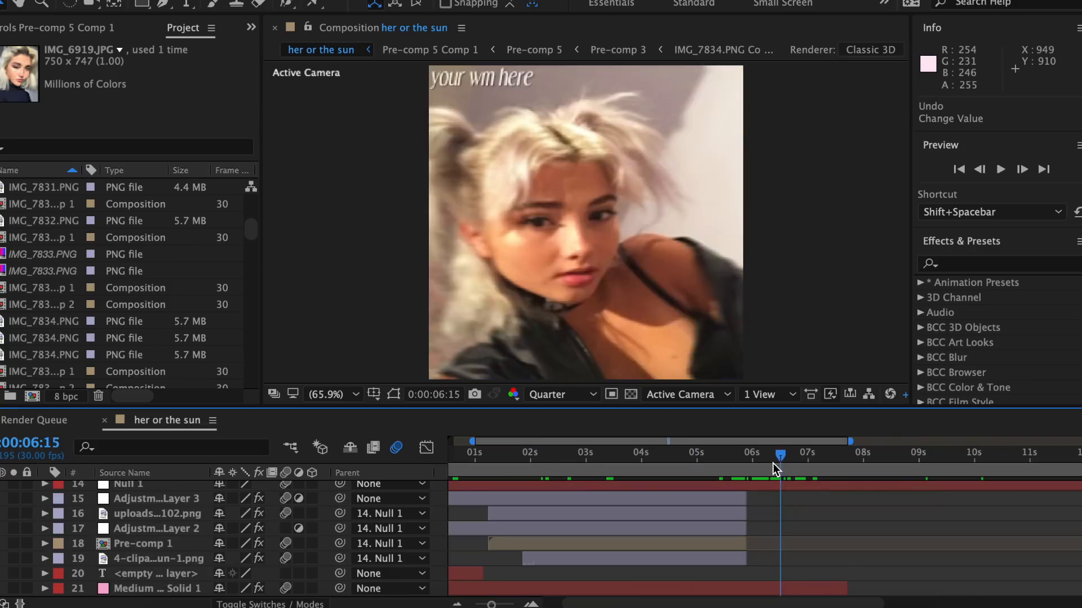
Move the playhead to 0:00:05:20, open Pre-comp 1, and add the SIX_0A8 JPG photo above its placeholder layers
{"action": "left_click_drag", "start_coordinate": [772, 464], "coordinate": [734, 456]}
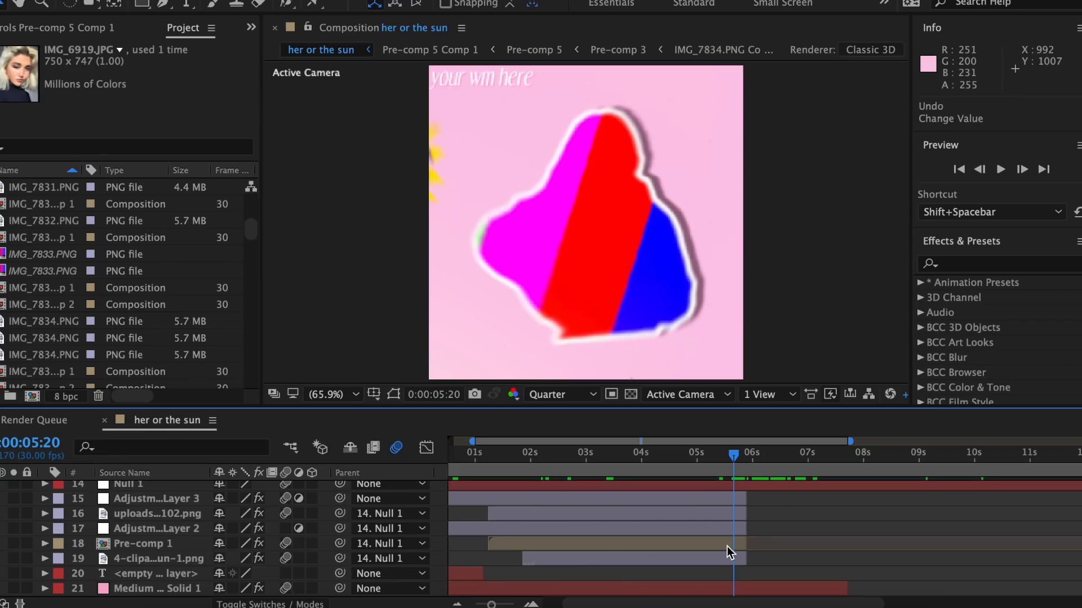
{"action": "double_click", "coordinate": [725, 551]}
{"action": "key", "text": "super+Tab"}
{"action": "left_click_drag", "start_coordinate": [188, 174], "coordinate": [516, 562]}
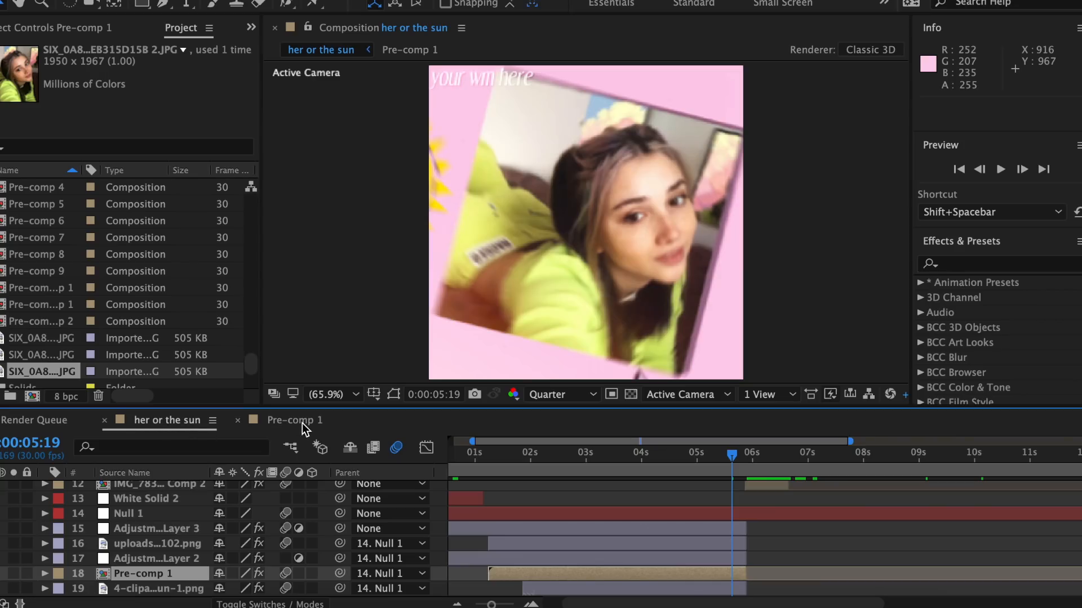
Reopen Pre-comp 1 and delete the IMG_7837.PNG placeholder beneath the new photo
{"action": "left_click", "coordinate": [302, 422]}
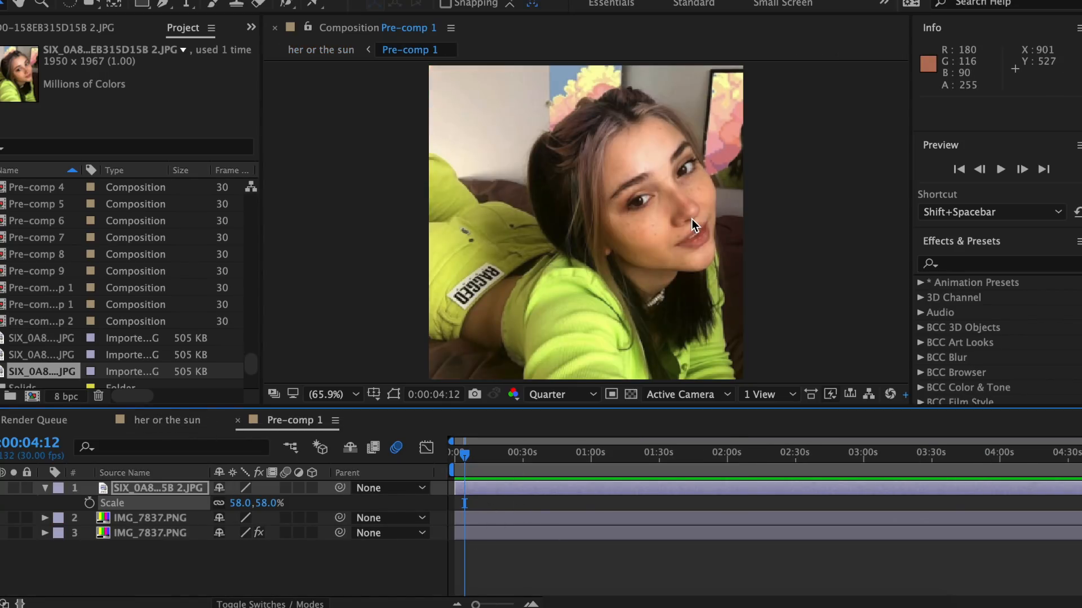
{"action": "left_click_drag", "start_coordinate": [445, 503], "coordinate": [485, 521]}
{"action": "key", "text": "Delete"}
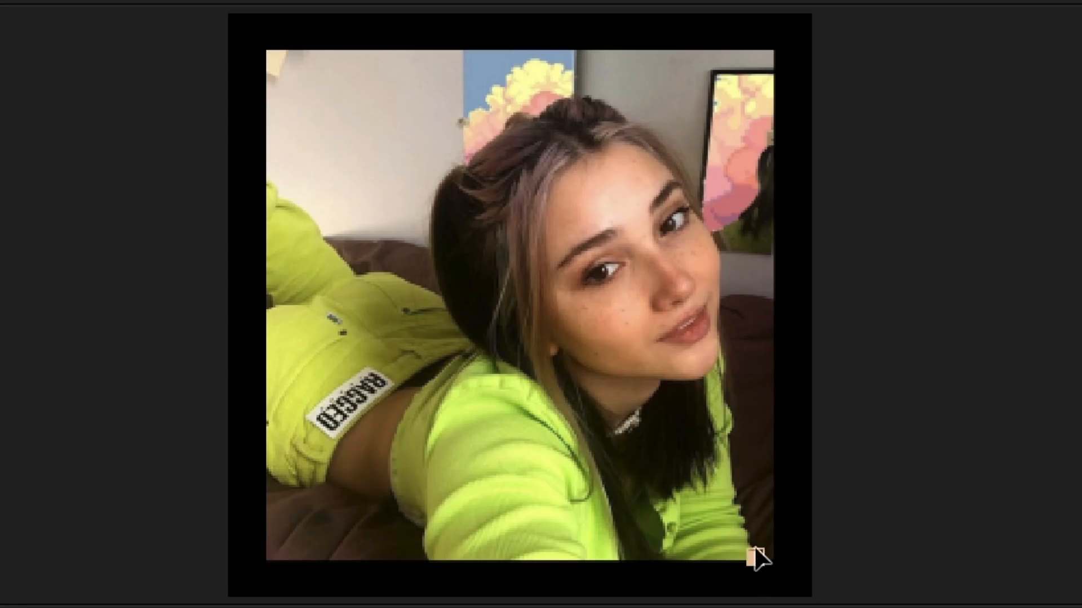
Trace a closed Pen tool mask around the woman in the Pre-comp 1 photo, following her face, hair, legs and sleeve along the lower edge
{"action": "left_click", "coordinate": [742, 500]}
{"action": "left_click", "coordinate": [733, 469]}
{"action": "left_click", "coordinate": [730, 442]}
{"action": "left_click", "coordinate": [730, 422]}
{"action": "left_click", "coordinate": [726, 396]}
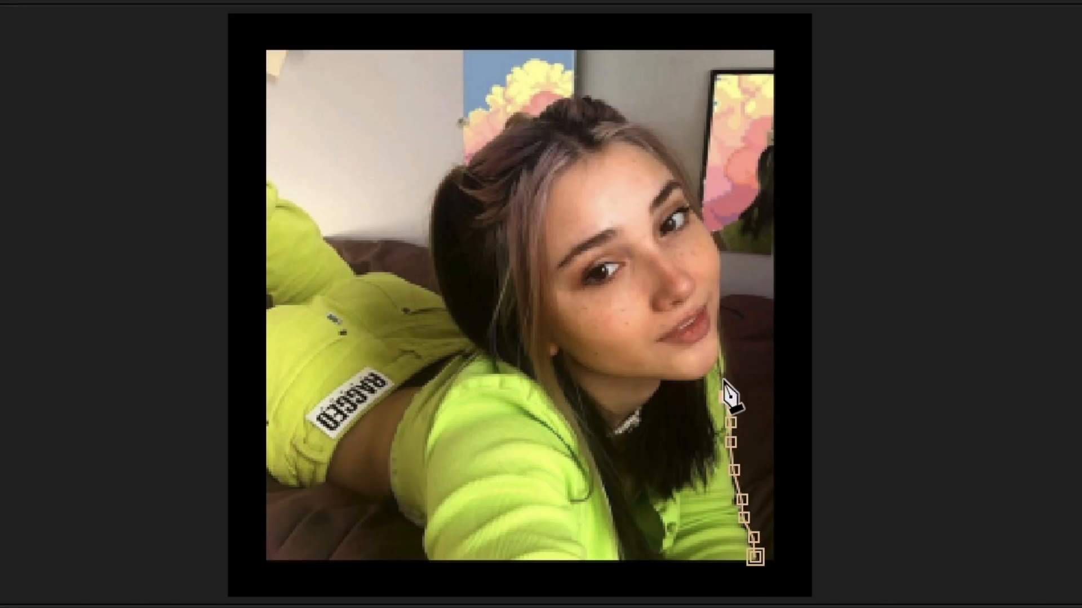
{"action": "left_click", "coordinate": [721, 367]}
{"action": "left_click", "coordinate": [721, 343]}
{"action": "left_click", "coordinate": [721, 321]}
{"action": "left_click", "coordinate": [715, 232]}
{"action": "left_click", "coordinate": [683, 163]}
{"action": "left_click", "coordinate": [634, 118]}
{"action": "left_click", "coordinate": [586, 93]}
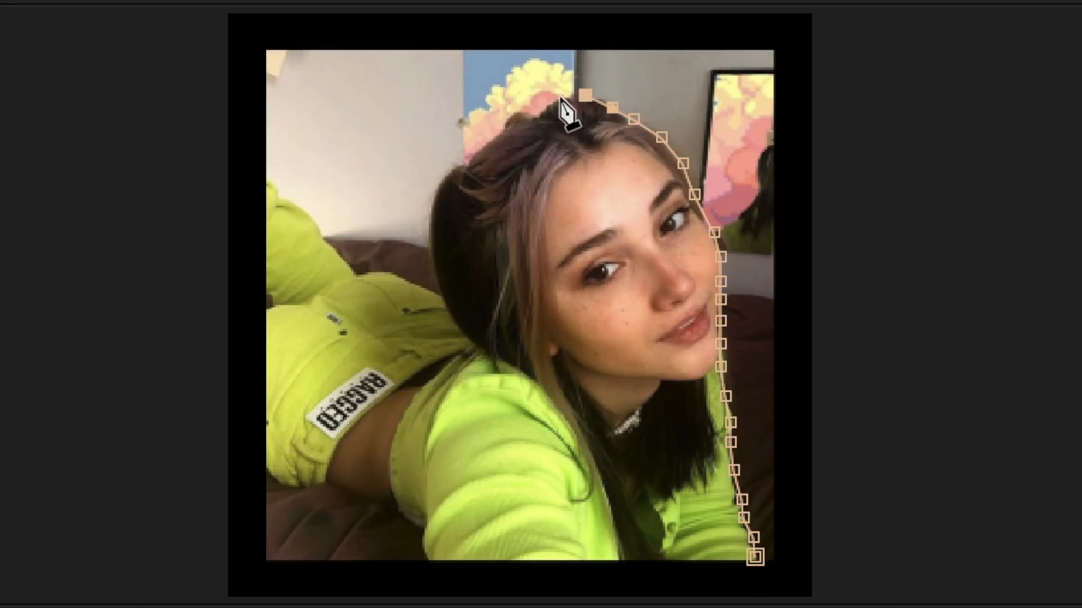
{"action": "left_click", "coordinate": [525, 115]}
{"action": "left_click", "coordinate": [503, 129]}
{"action": "left_click", "coordinate": [475, 156]}
{"action": "left_click", "coordinate": [453, 171]}
{"action": "left_click", "coordinate": [434, 202]}
{"action": "left_click", "coordinate": [428, 233]}
{"action": "left_click", "coordinate": [429, 260]}
{"action": "left_click", "coordinate": [440, 294]}
{"action": "left_click", "coordinate": [391, 270]}
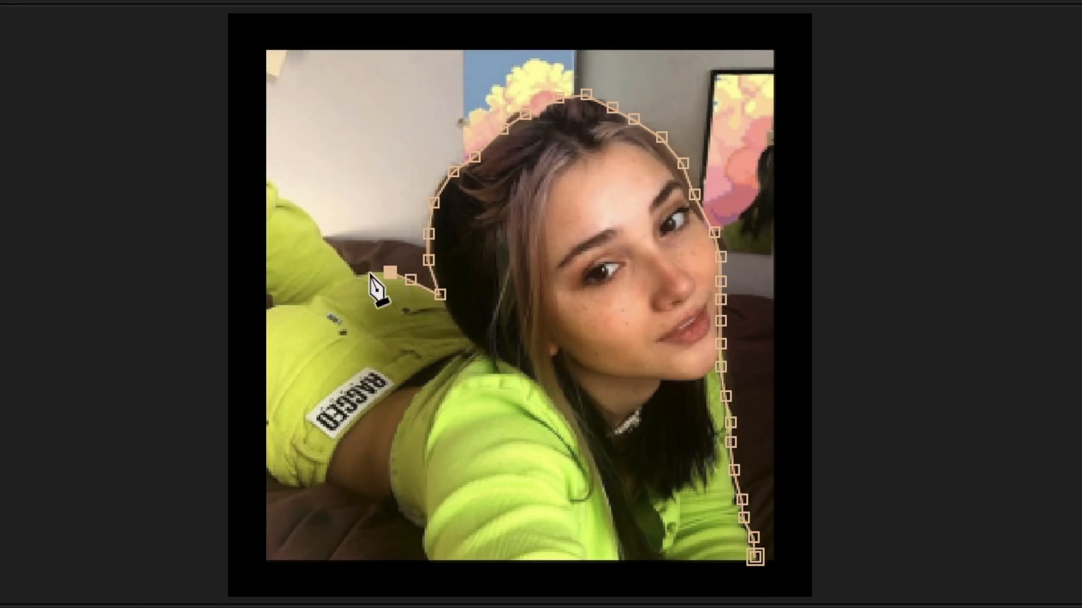
{"action": "left_click", "coordinate": [358, 274]}
{"action": "left_click", "coordinate": [320, 232]}
{"action": "left_click", "coordinate": [286, 196]}
{"action": "left_click", "coordinate": [259, 177]}
{"action": "left_click", "coordinate": [265, 463]}
{"action": "left_click", "coordinate": [283, 483]}
{"action": "left_click", "coordinate": [327, 481]}
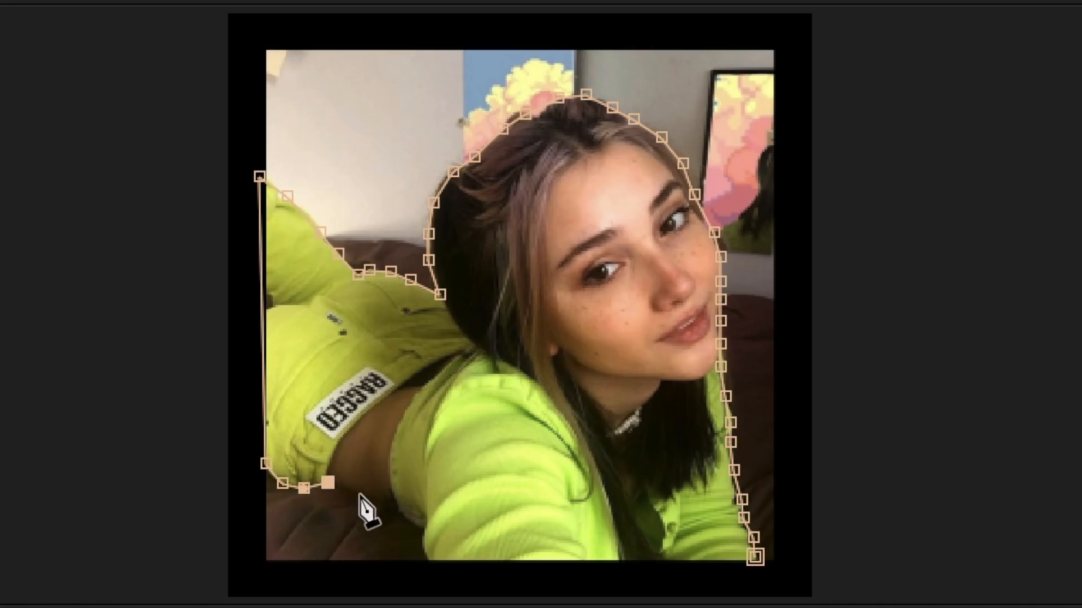
{"action": "left_click", "coordinate": [360, 494]}
{"action": "left_click", "coordinate": [406, 515]}
{"action": "left_click", "coordinate": [428, 531]}
{"action": "left_click", "coordinate": [434, 566]}
{"action": "left_click", "coordinate": [755, 556]}
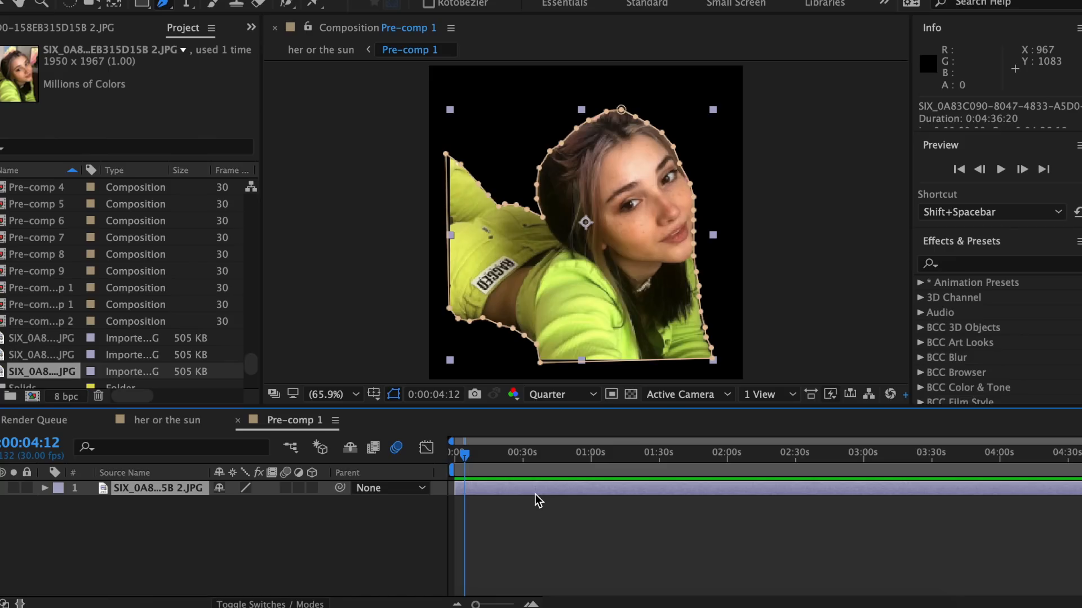
Set the new mask's feather to 8 pixels on the SIX_0A8 photo layer
{"action": "key", "text": "f"}
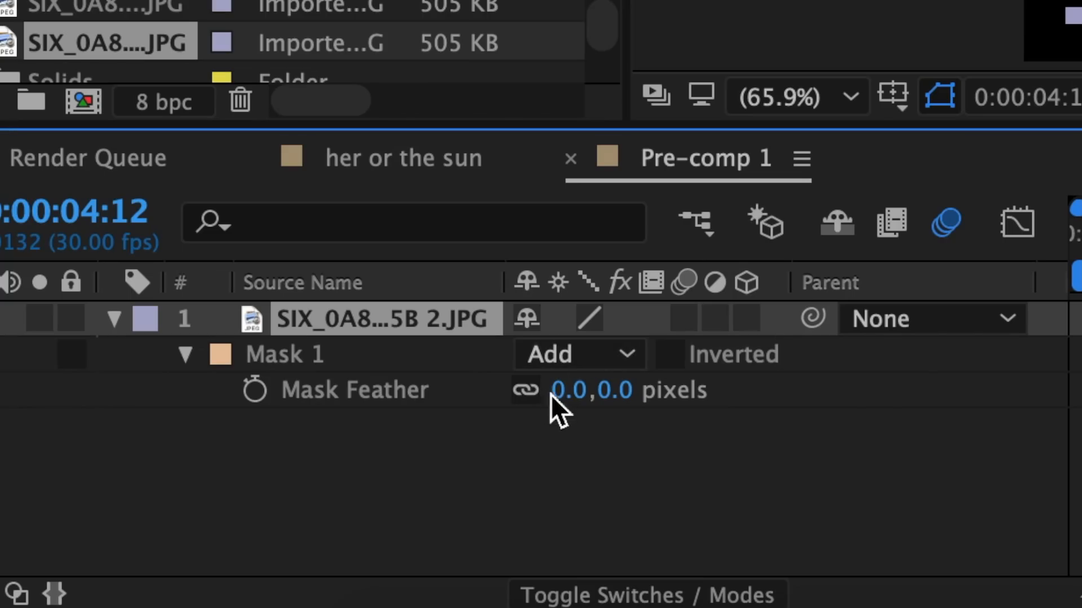
{"action": "left_click", "coordinate": [566, 389]}
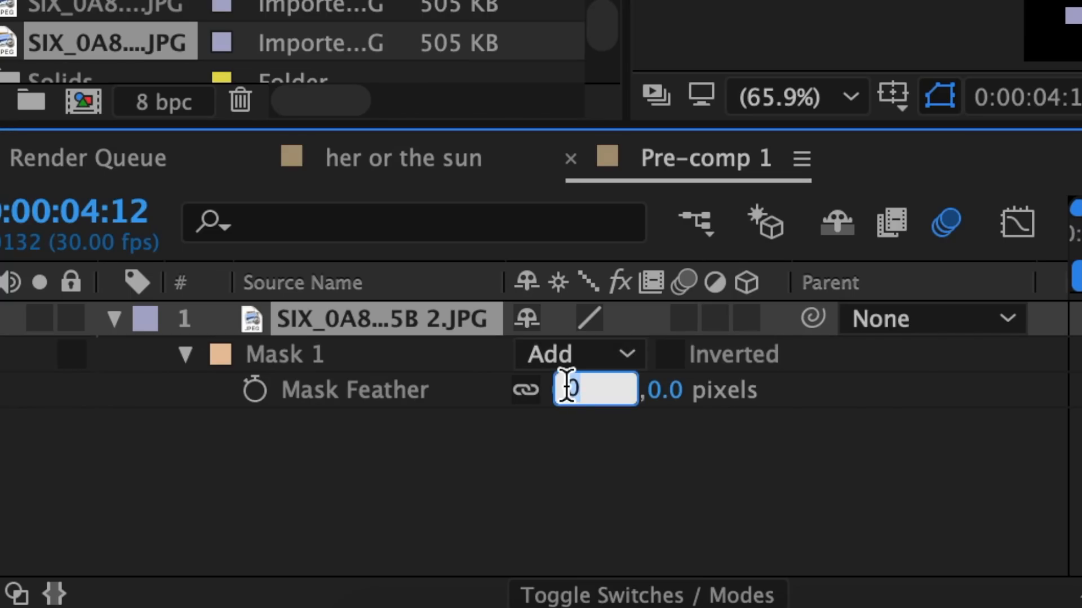
{"action": "type", "text": "8"}
{"action": "key", "text": "Return"}
{"action": "key", "text": "f"}
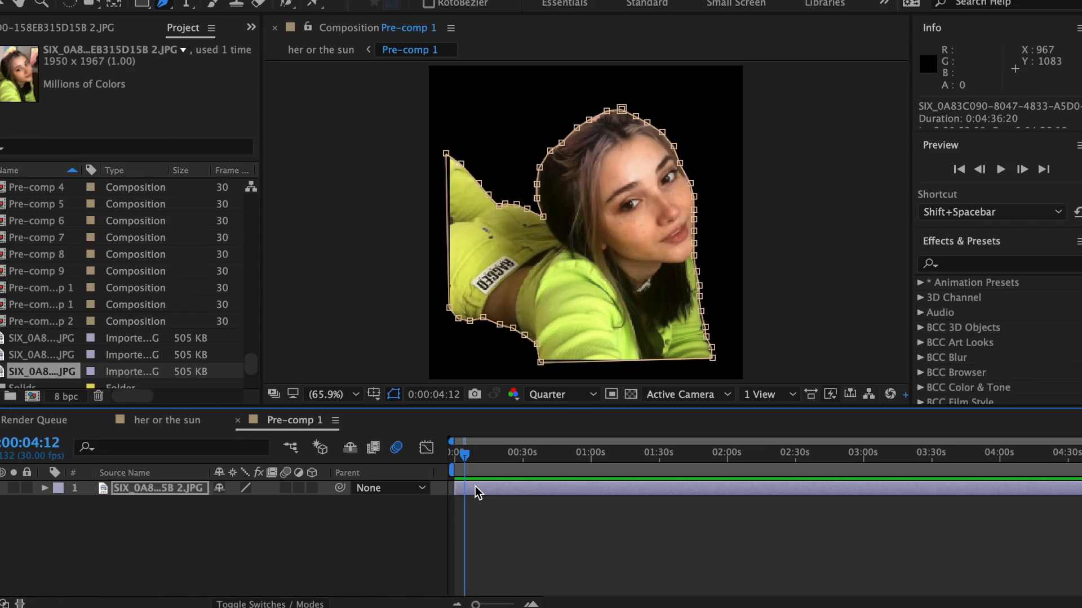
Duplicate the masked photo layer and set the lower copy's mask expansion to 30 pixels
{"action": "left_click", "coordinate": [479, 487]}
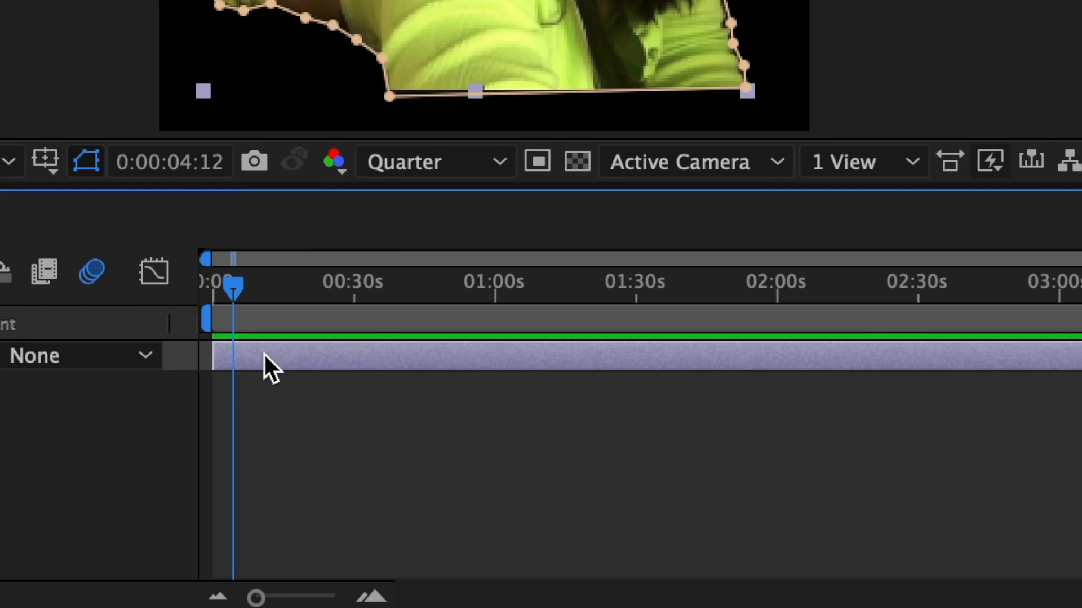
{"action": "key", "text": "super+d"}
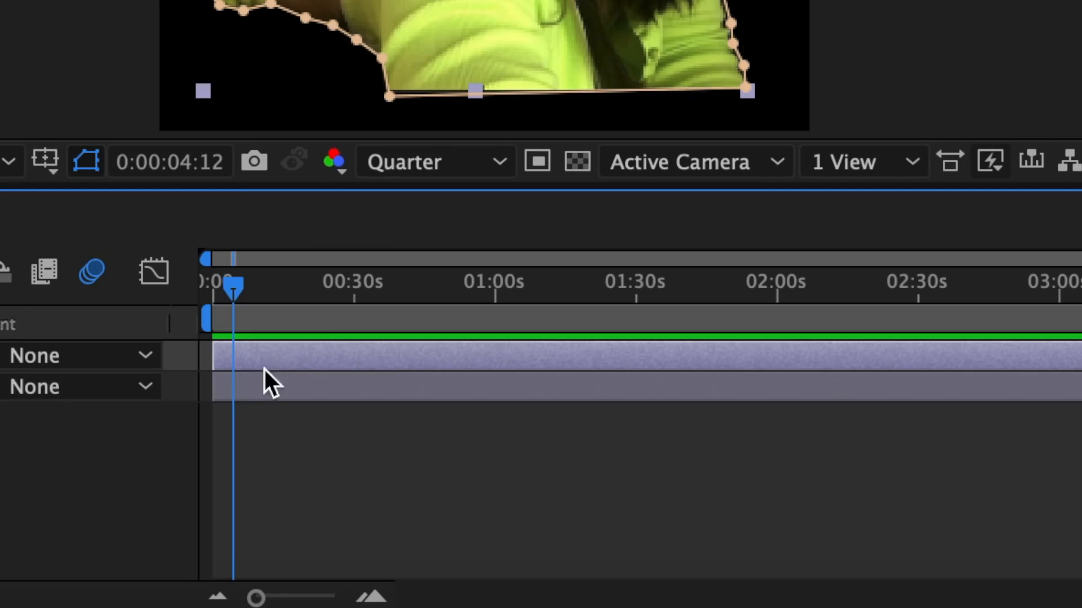
{"action": "left_click", "coordinate": [303, 384]}
{"action": "key", "text": "m"}
{"action": "key", "text": "m"}
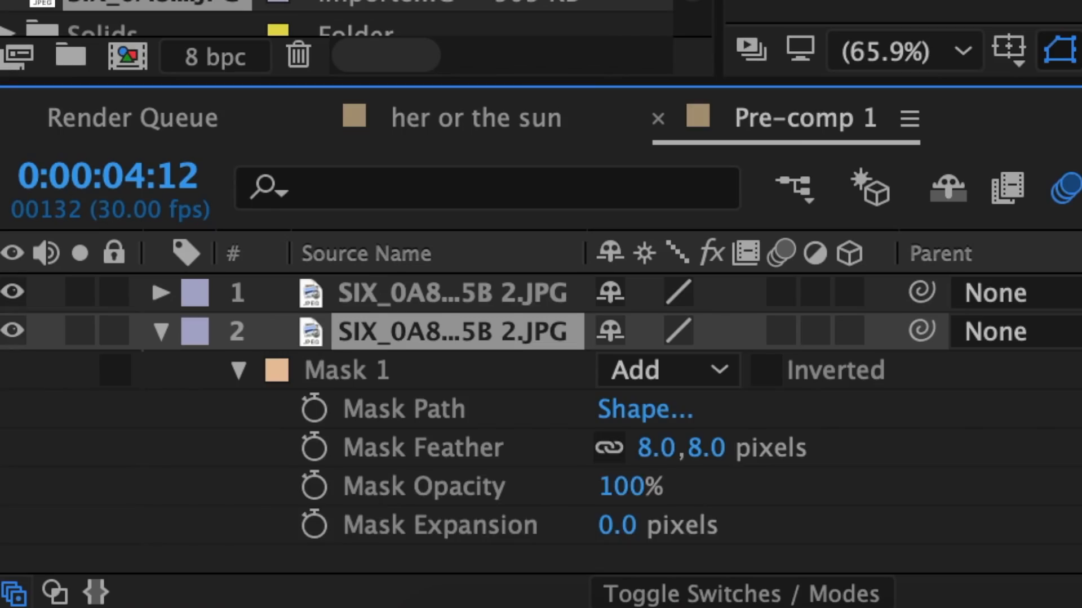
{"action": "left_click", "coordinate": [665, 548]}
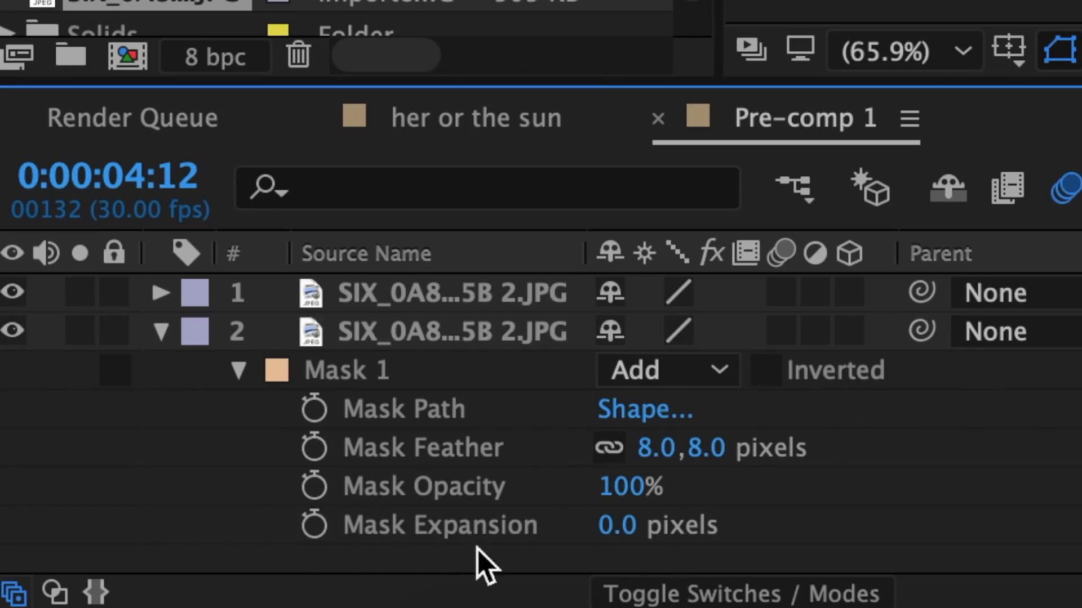
{"action": "left_click", "coordinate": [620, 525]}
{"action": "type", "text": "30"}
{"action": "key", "text": "Return"}
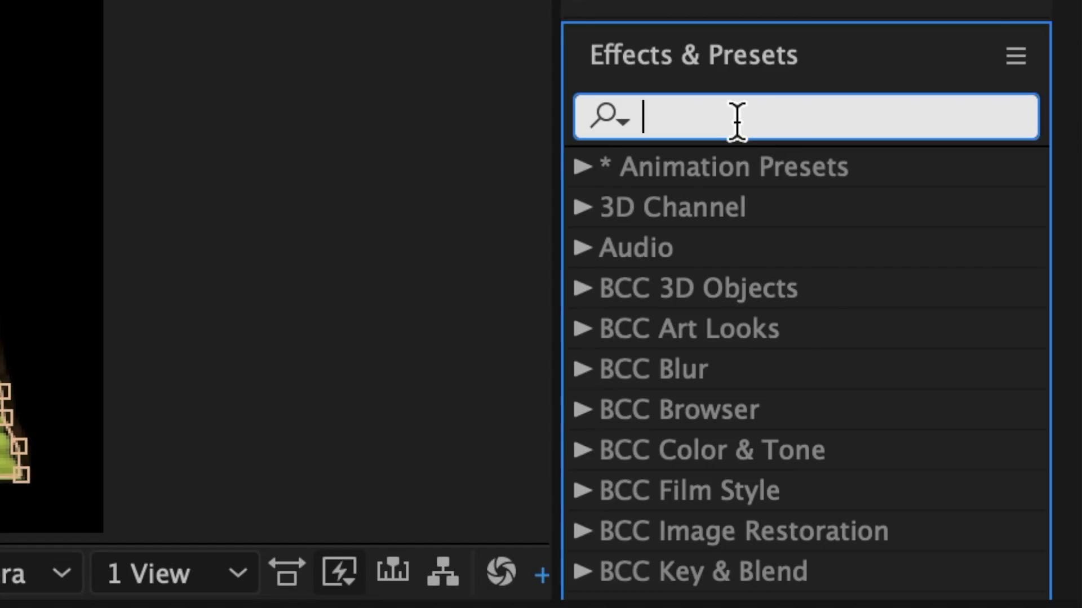
Apply the Fill effect to the lower photo copy and set its color to white to outline the cutout
{"action": "type", "text": "fill"}
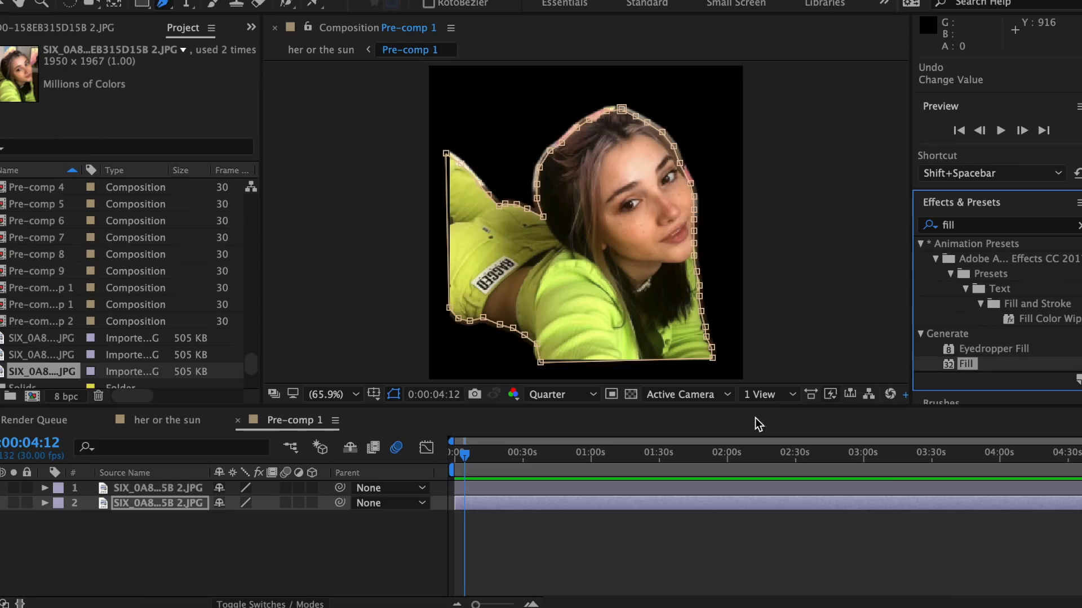
{"action": "left_click_drag", "start_coordinate": [704, 491], "coordinate": [474, 514]}
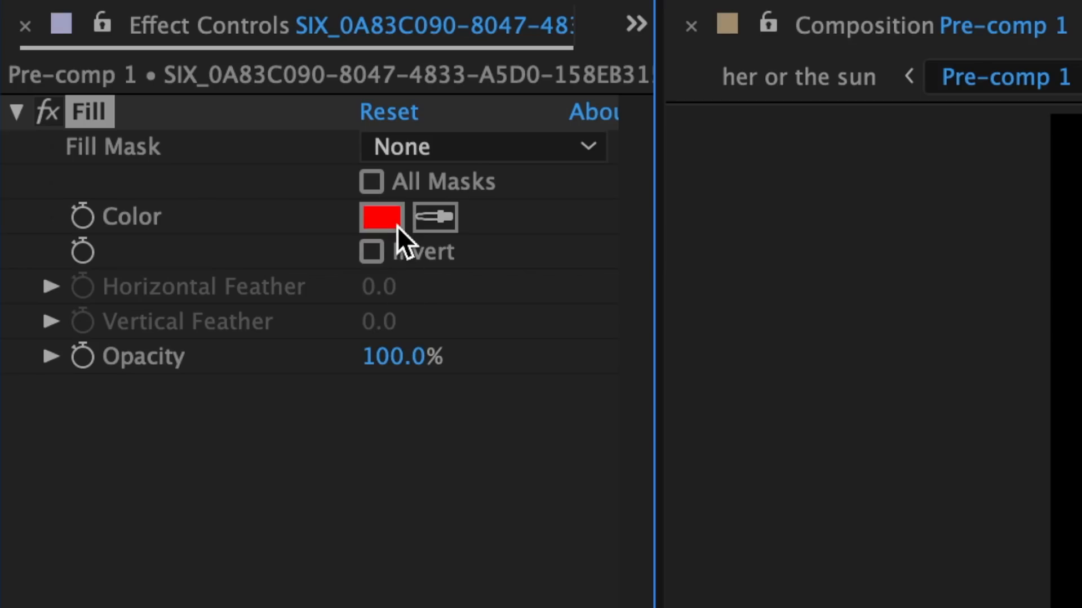
{"action": "left_click", "coordinate": [147, 111]}
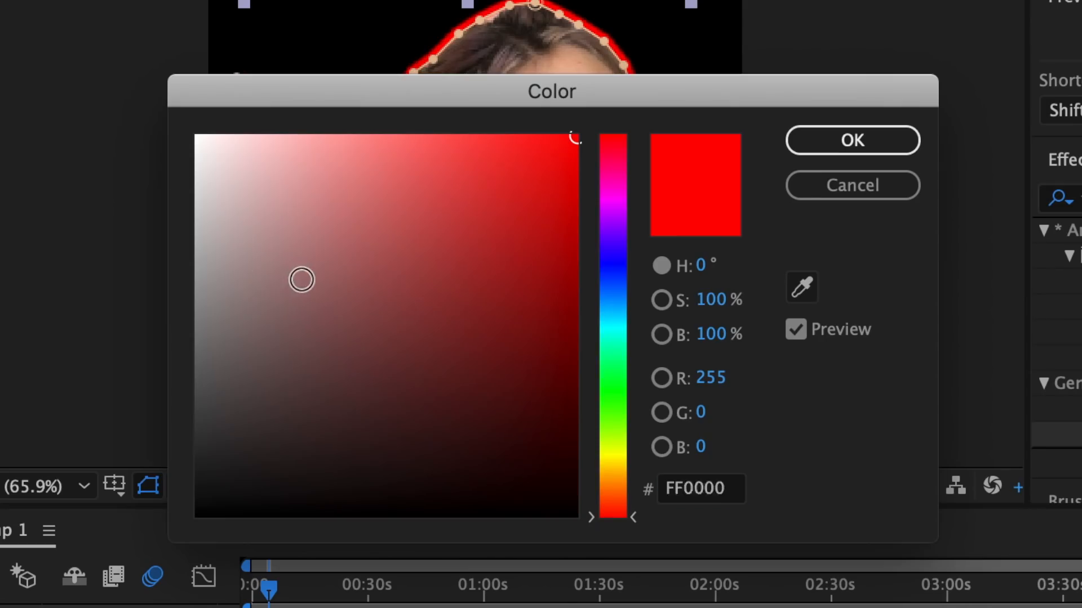
{"action": "left_click_drag", "start_coordinate": [483, 273], "coordinate": [378, 146]}
{"action": "left_click", "coordinate": [853, 141]}
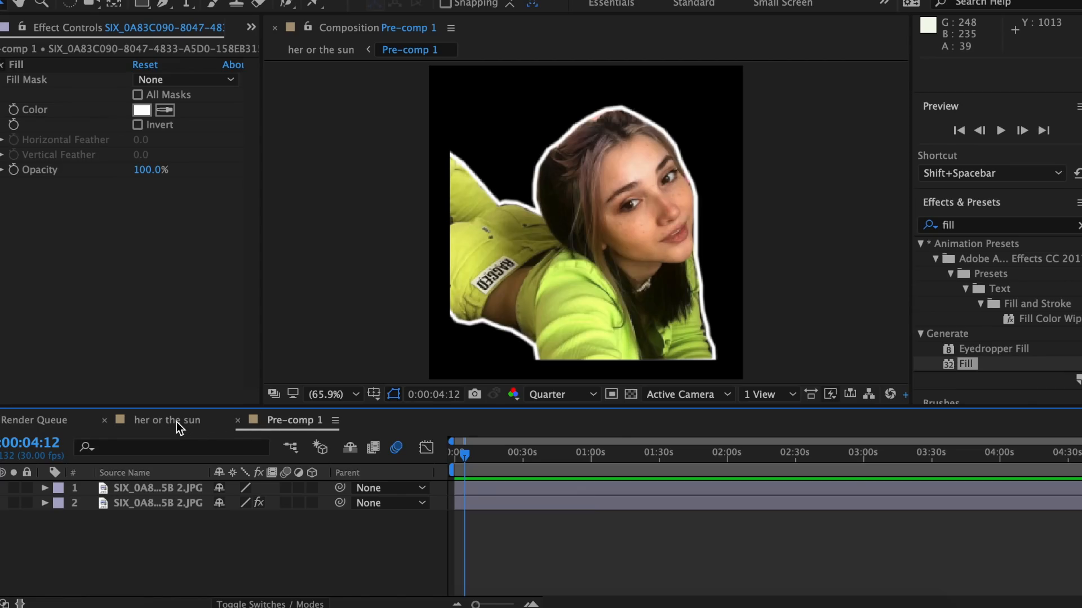
Return to the her or the sun composition and replace the "your wm here" watermark text with "ewfwv"
{"action": "left_click", "coordinate": [176, 422]}
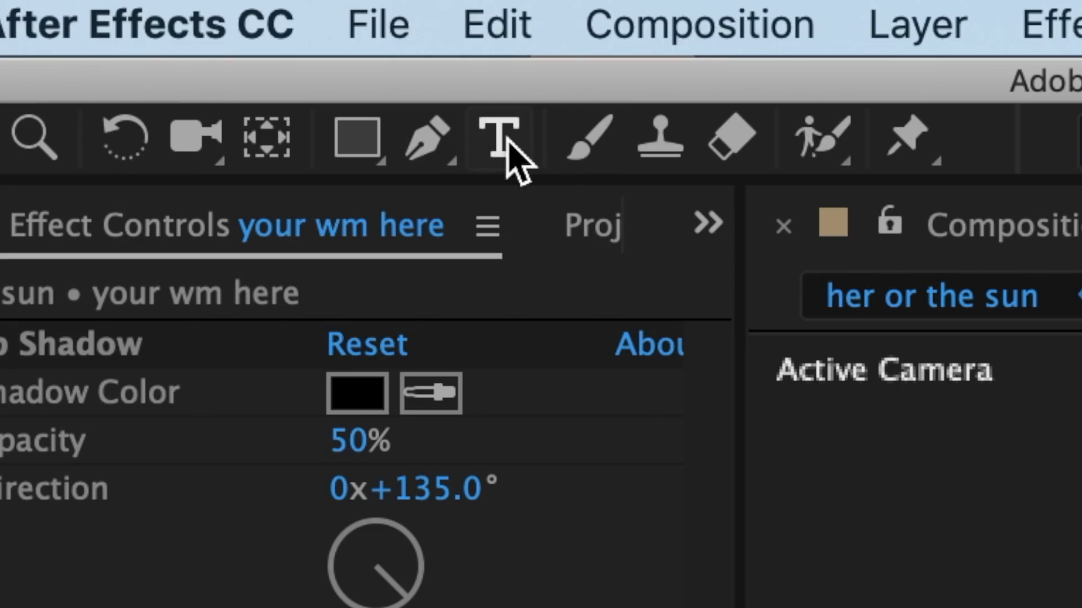
{"action": "left_click", "coordinate": [503, 145]}
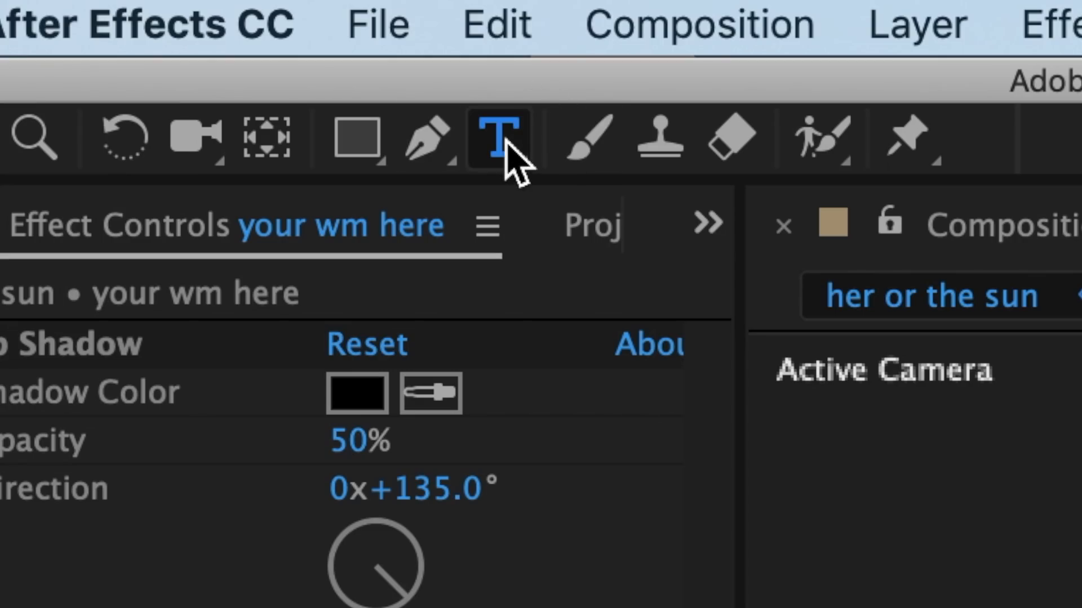
{"action": "left_click", "coordinate": [430, 40]}
{"action": "key", "text": "BackSpace"}
{"action": "key", "text": "BackSpace"}
{"action": "key", "text": "BackSpace"}
{"action": "key", "text": "BackSpace"}
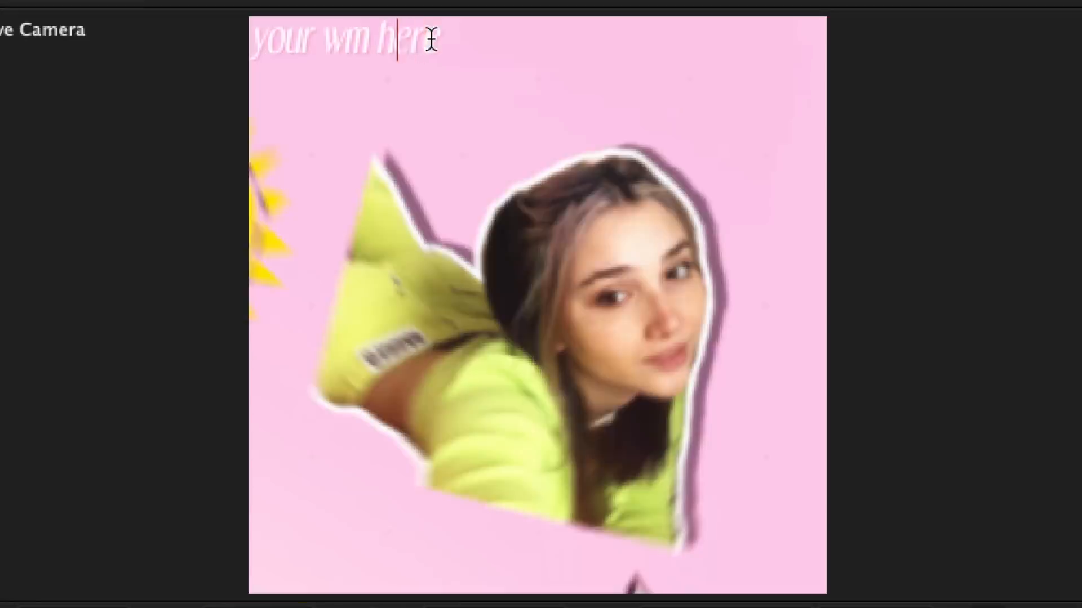
{"action": "key", "text": "Left"}
{"action": "key", "text": "ctrl+a"}
{"action": "type", "text": "ewfw"}
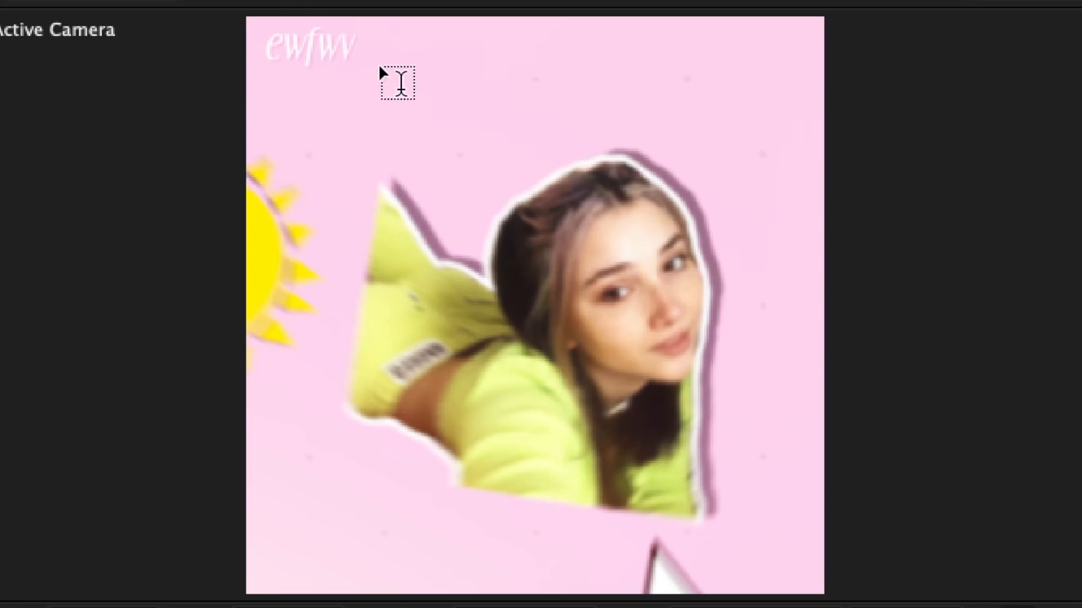
Select the watermark text and check its font family in the character settings, browsing the available fonts
{"action": "left_click", "coordinate": [345, 49]}
{"action": "left_click_drag", "start_coordinate": [359, 51], "coordinate": [271, 52]}
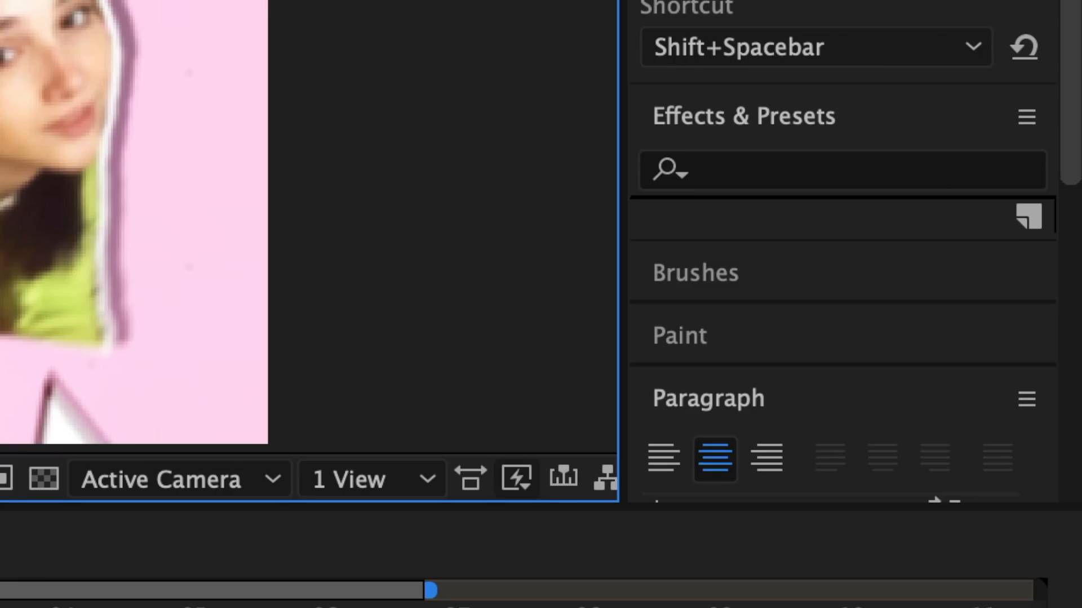
{"action": "scroll", "coordinate": [841, 254], "scroll_direction": "down", "scroll_amount": 6}
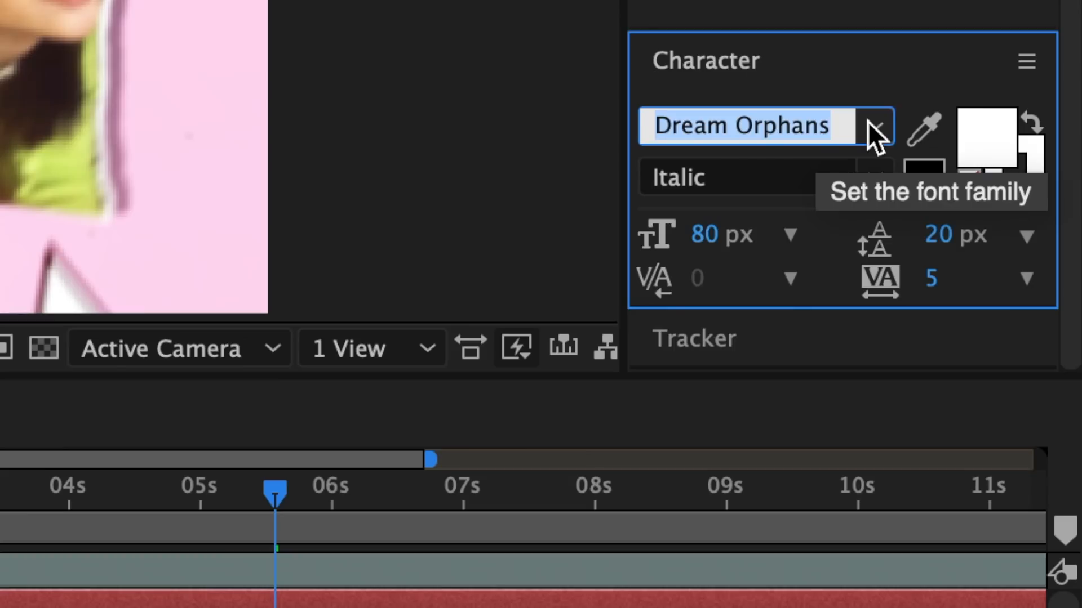
{"action": "left_click", "coordinate": [872, 255]}
{"action": "scroll", "coordinate": [839, 319], "scroll_direction": "down", "scroll_amount": 3}
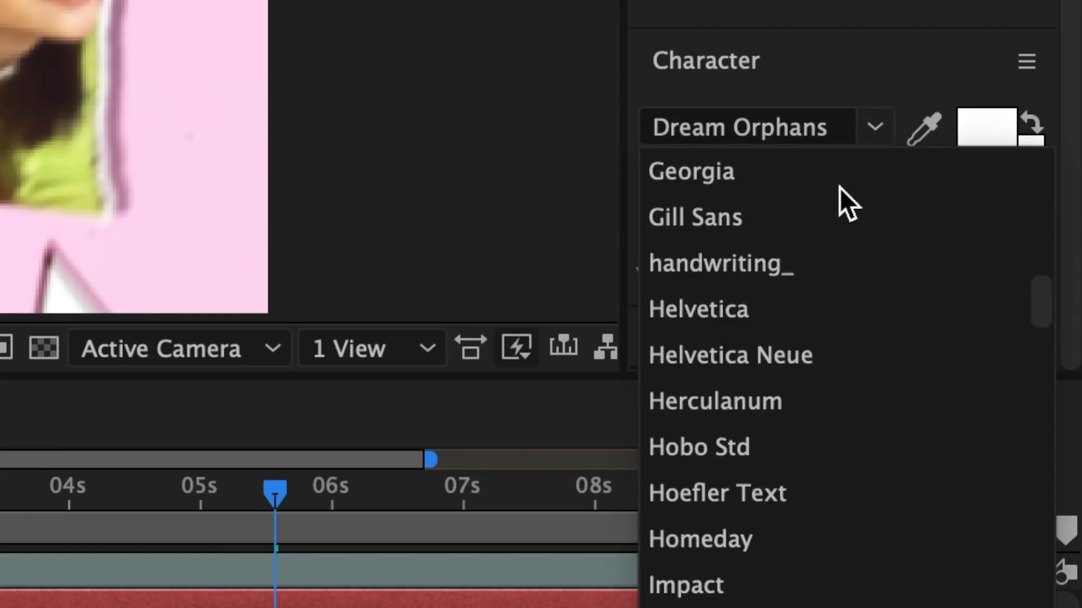
{"action": "left_click", "coordinate": [846, 127]}
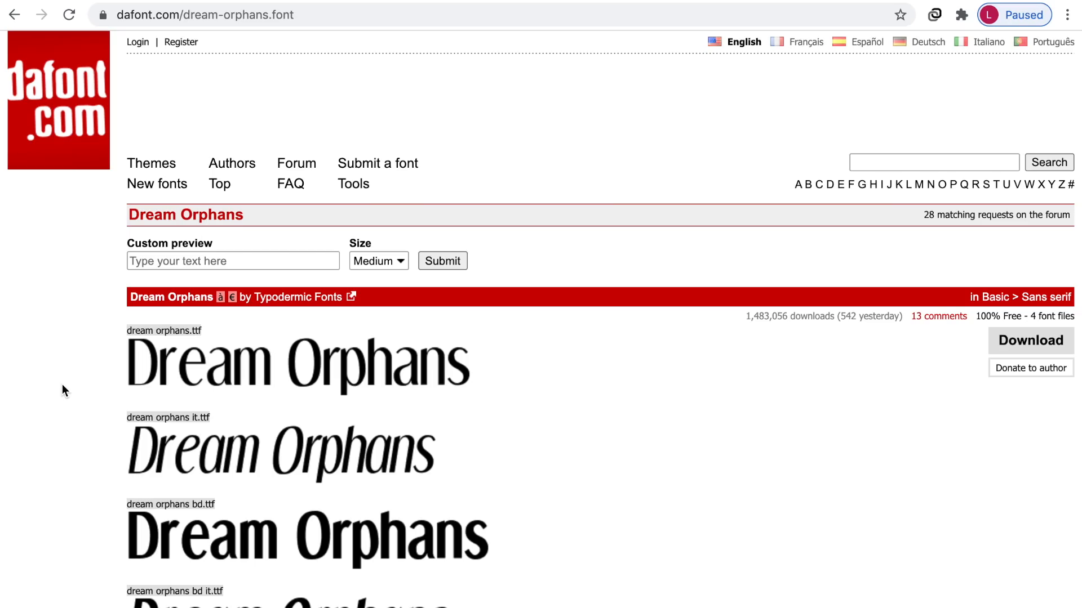
Switch to the Dream Orphans page on dafont.com, download the font and open dream_orphans.zip
{"action": "scroll", "coordinate": [61, 391], "scroll_direction": "down", "scroll_amount": 2}
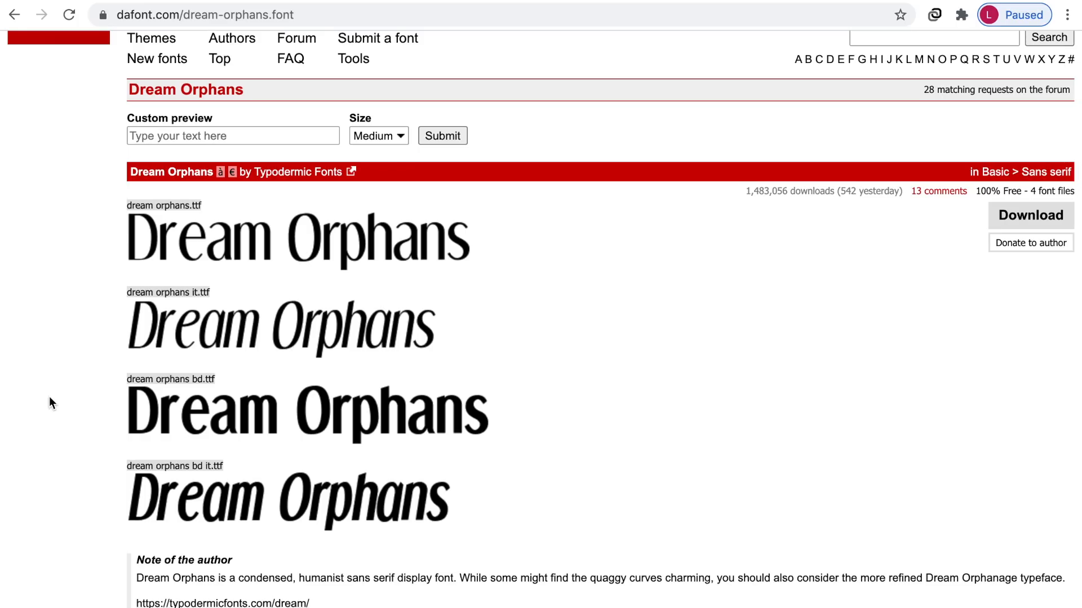
{"action": "left_click", "coordinate": [1038, 219]}
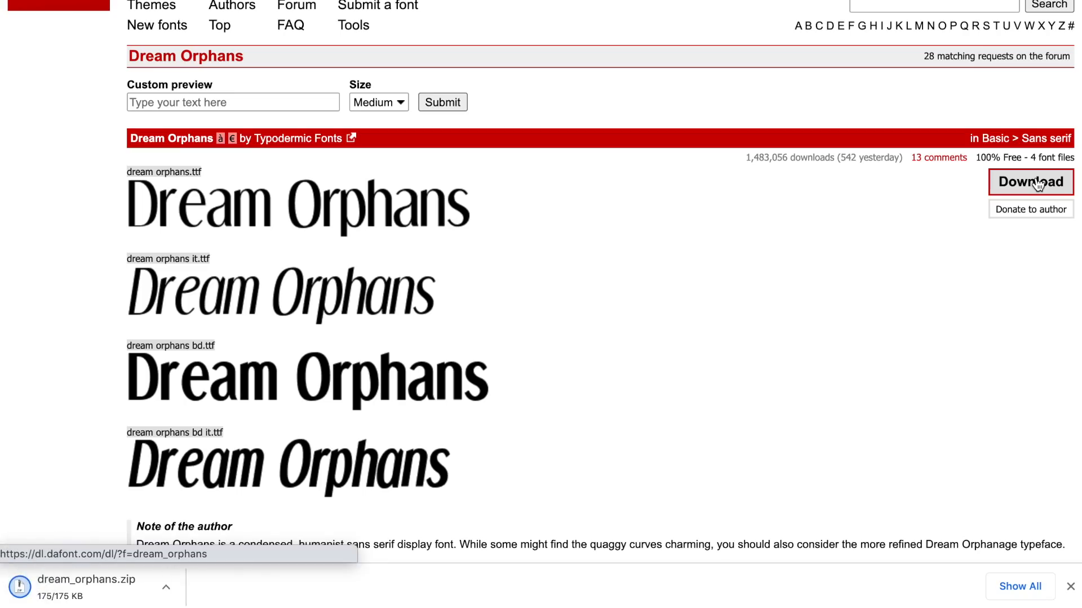
{"action": "left_click", "coordinate": [91, 589]}
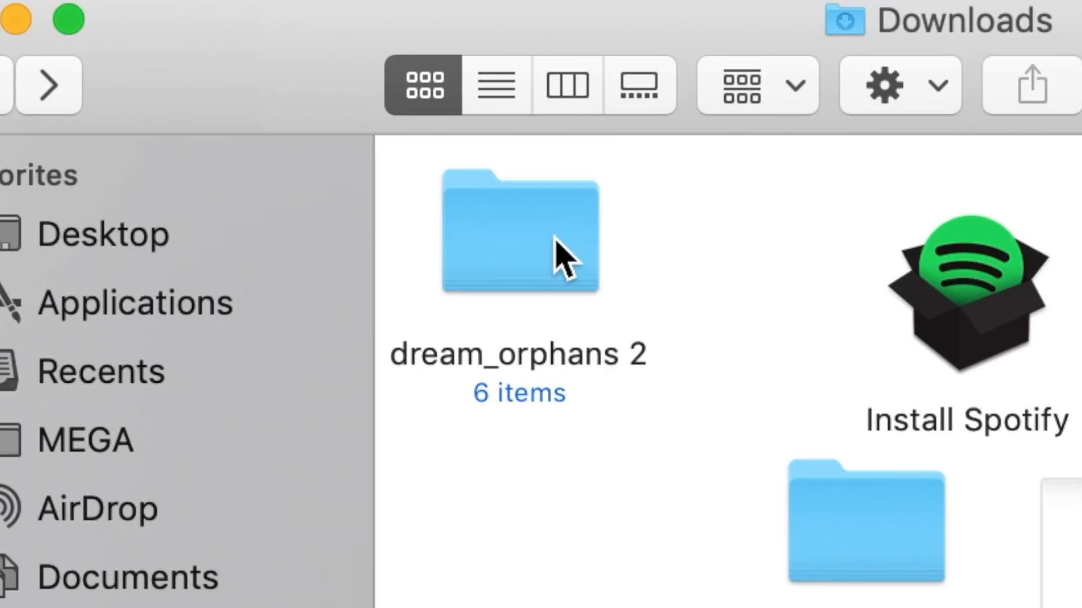
Open the dream_orphans 2 folder in Downloads and open dream orphans bd it.ttf in the font installer preview
{"action": "double_click", "coordinate": [563, 258]}
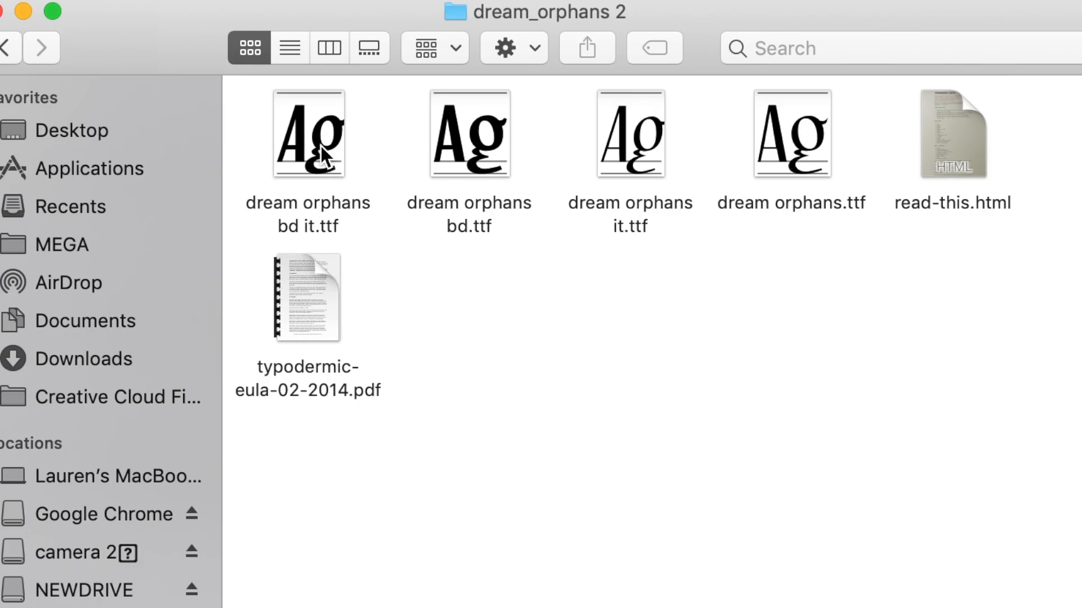
{"action": "double_click", "coordinate": [316, 133]}
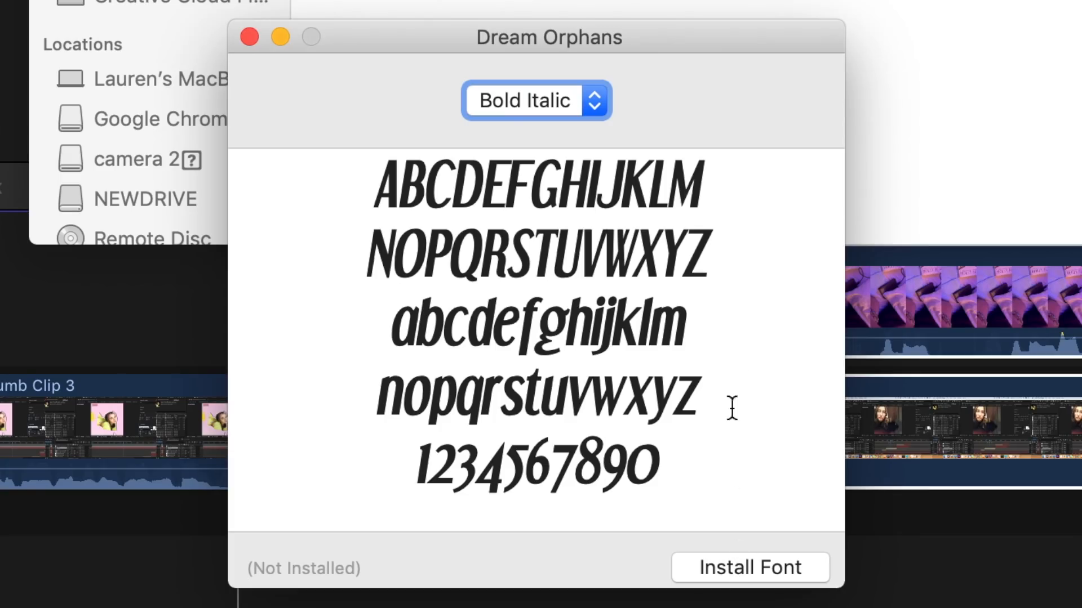
{"action": "mouse_move", "coordinate": [780, 344]}
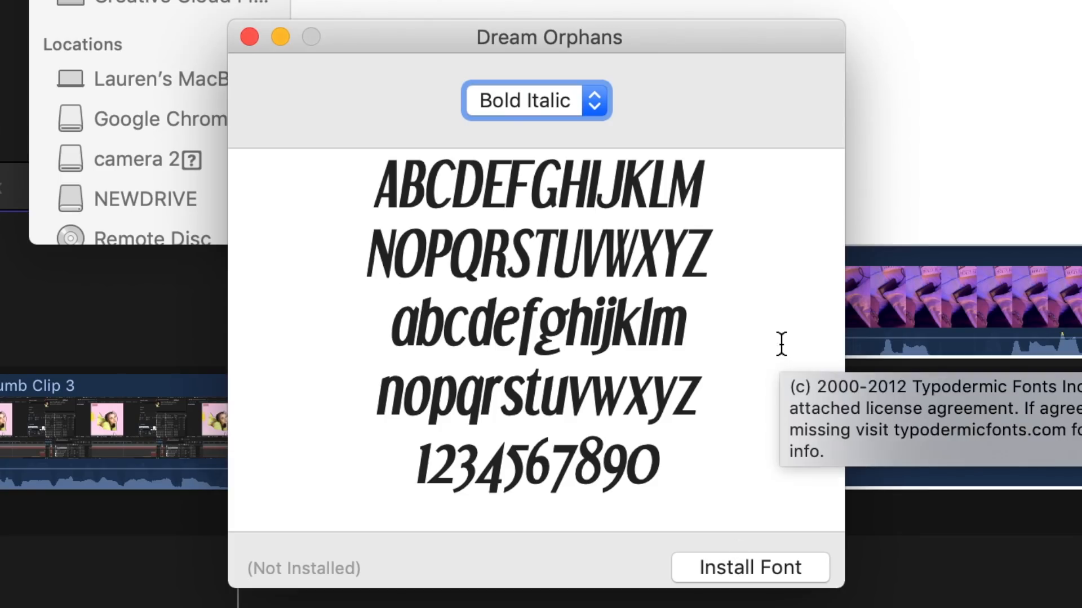